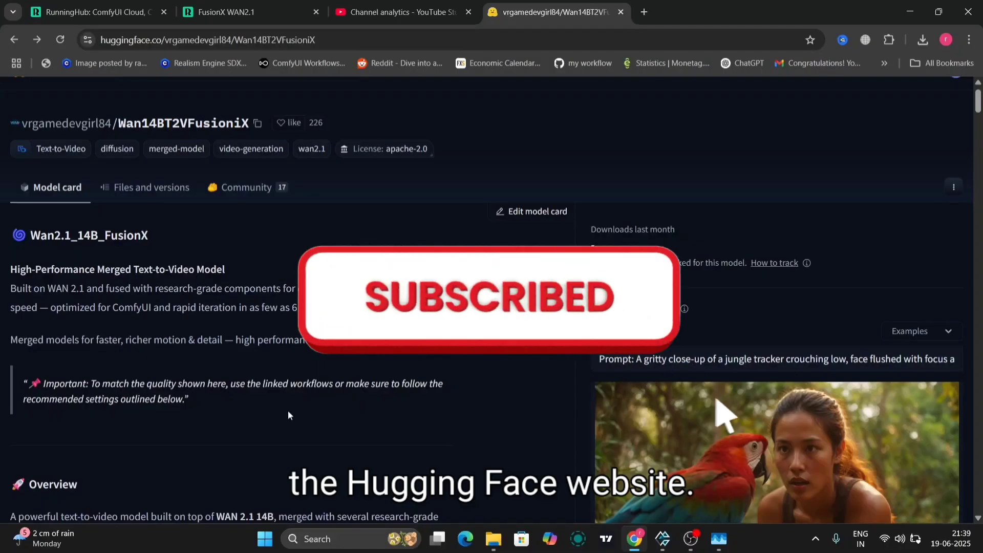
- Highlight the FusionX speed examples on the model card, ending on the 120s LoRA line
scroll(88, 180, up, 1)
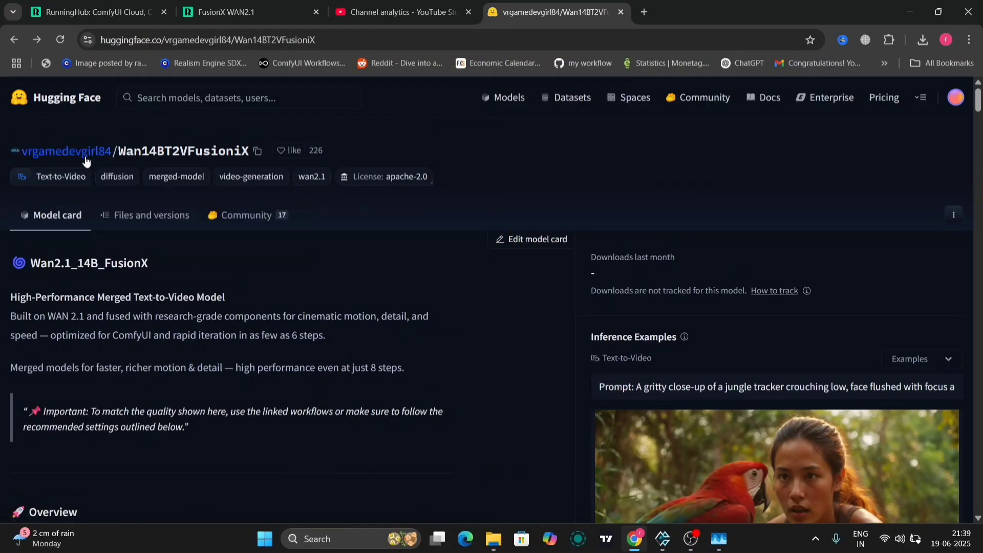
mouse_move(85, 157)
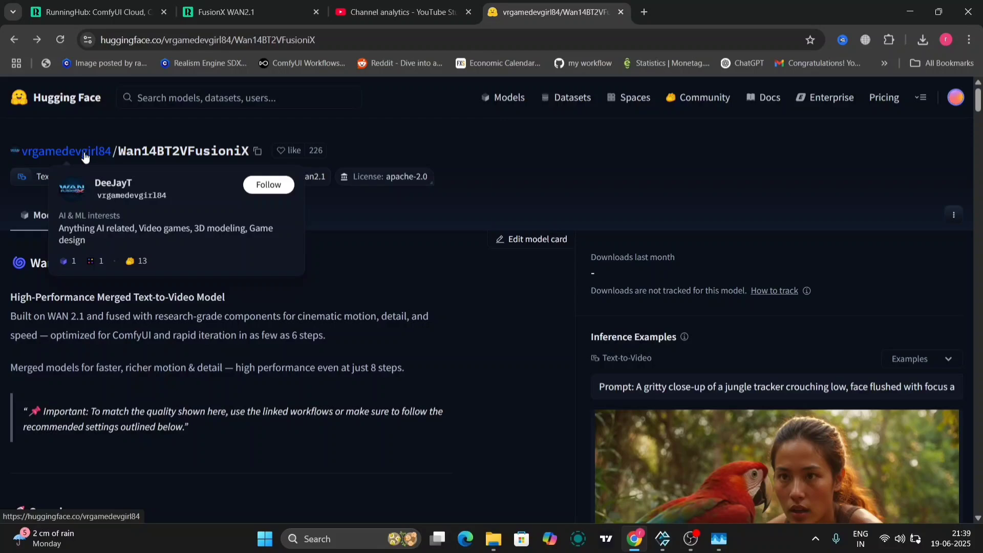
scroll(176, 387, down, 3)
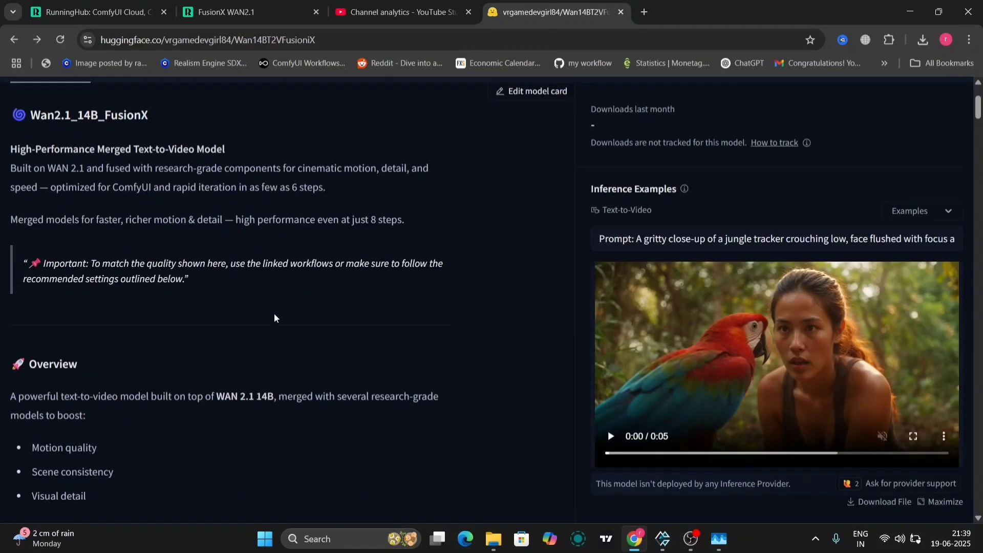
scroll(275, 318, down, 4)
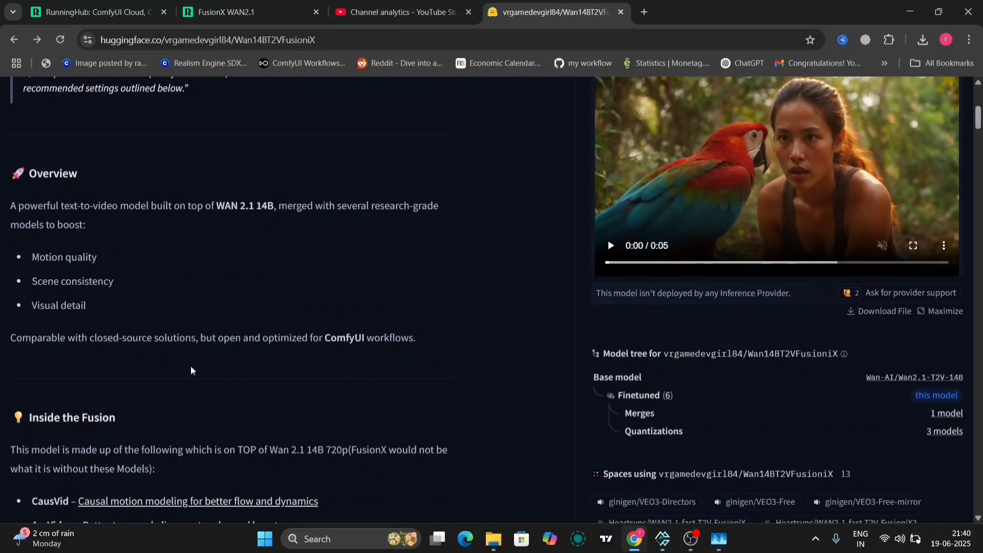
scroll(191, 367, down, 7)
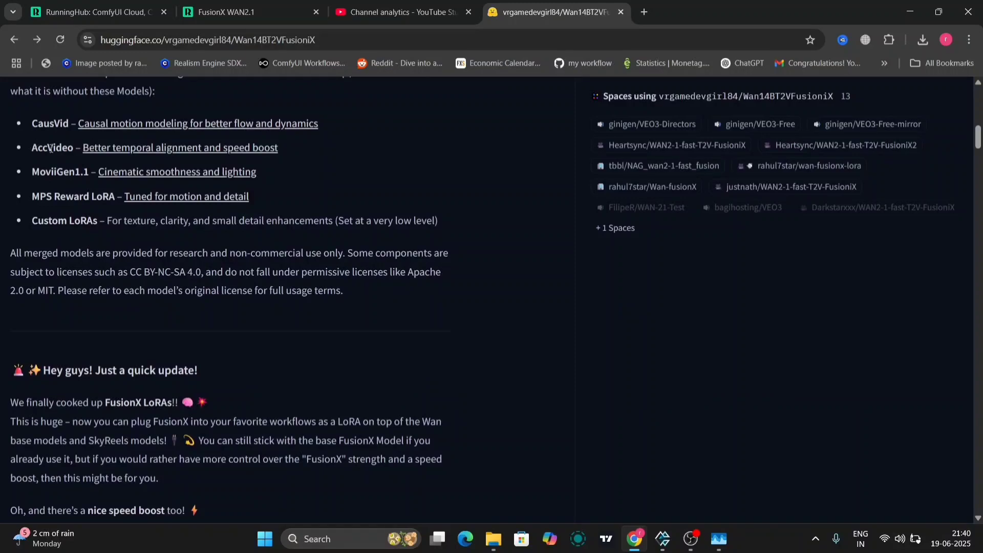
scroll(50, 148, up, 1)
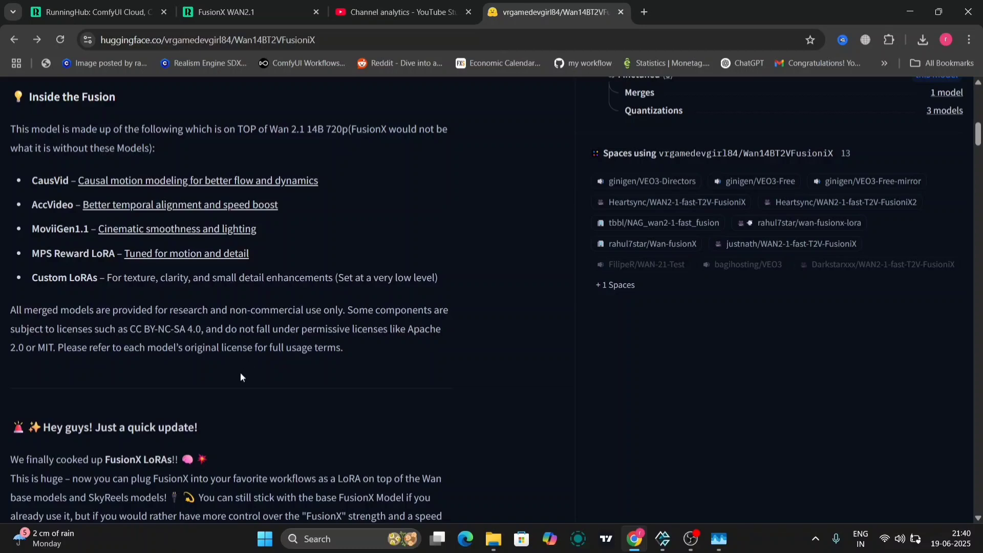
scroll(241, 377, down, 1)
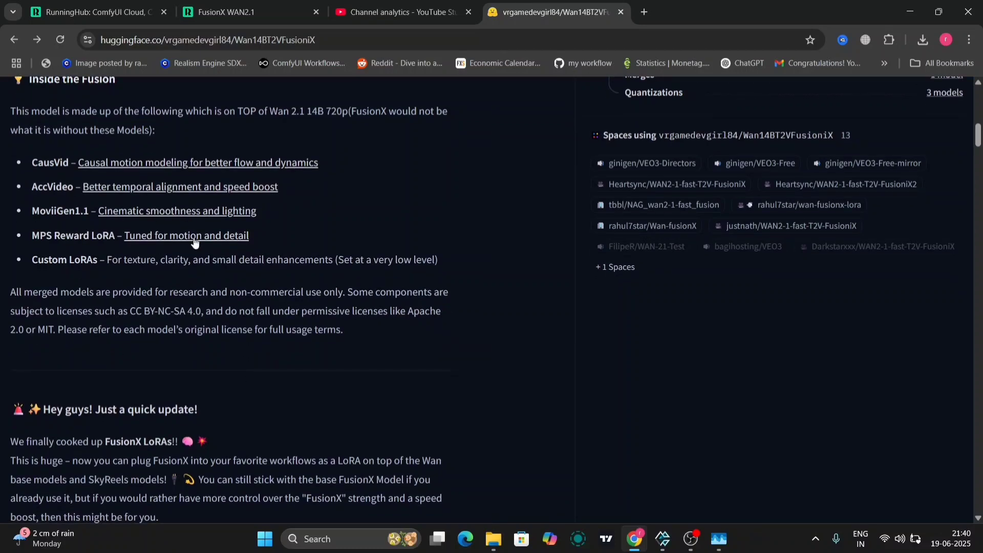
scroll(187, 310, down, 4)
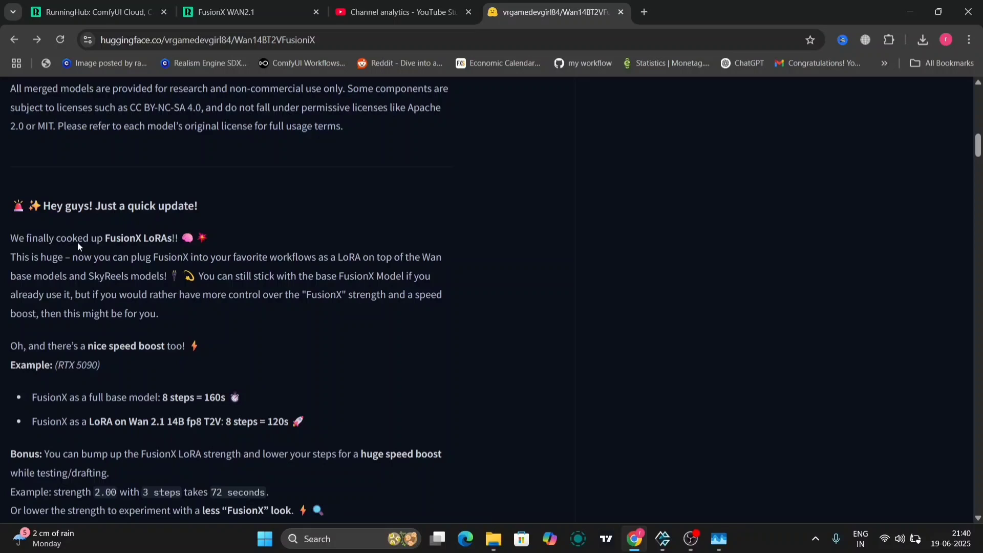
scroll(212, 343, down, 2)
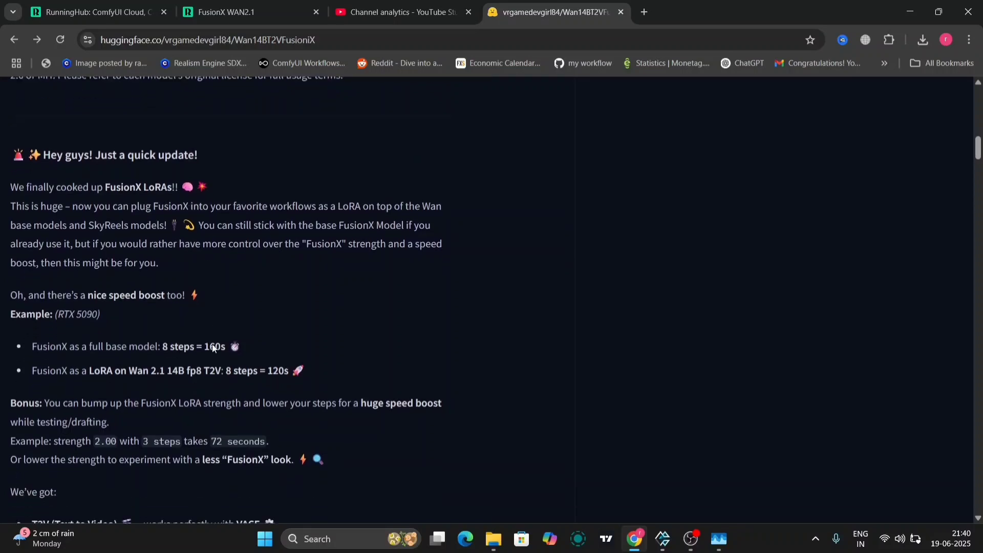
drag(38, 312, 228, 310)
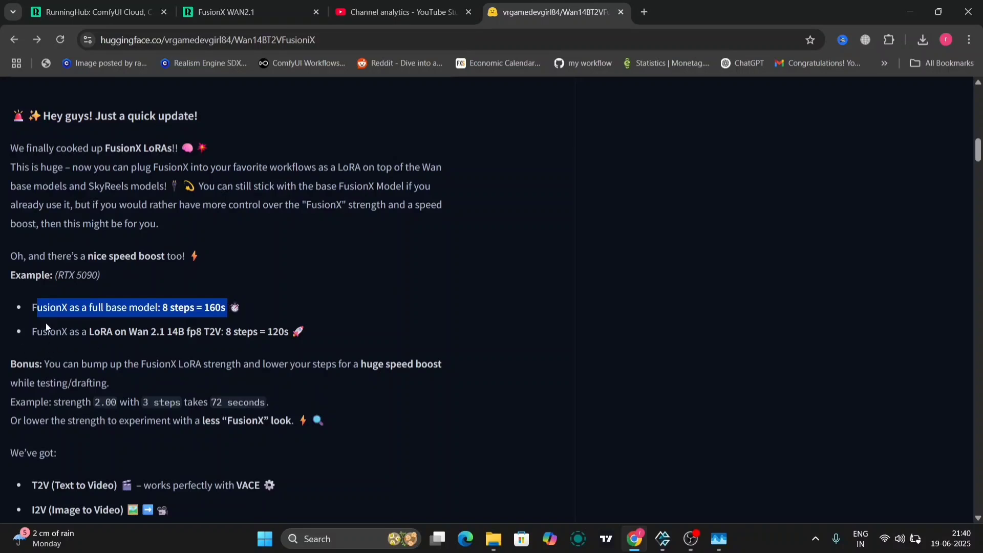
drag(33, 330, 287, 339)
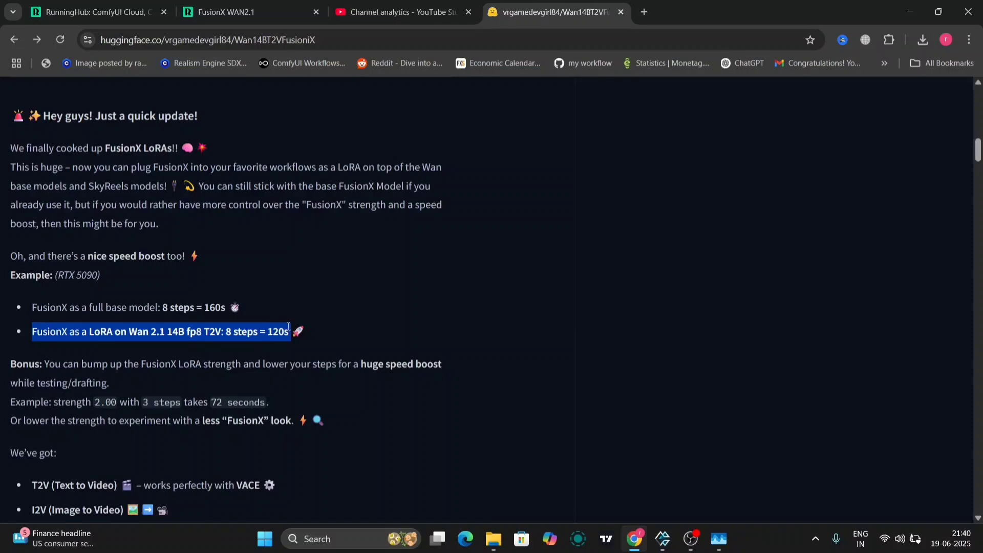
scroll(243, 333, down, 5)
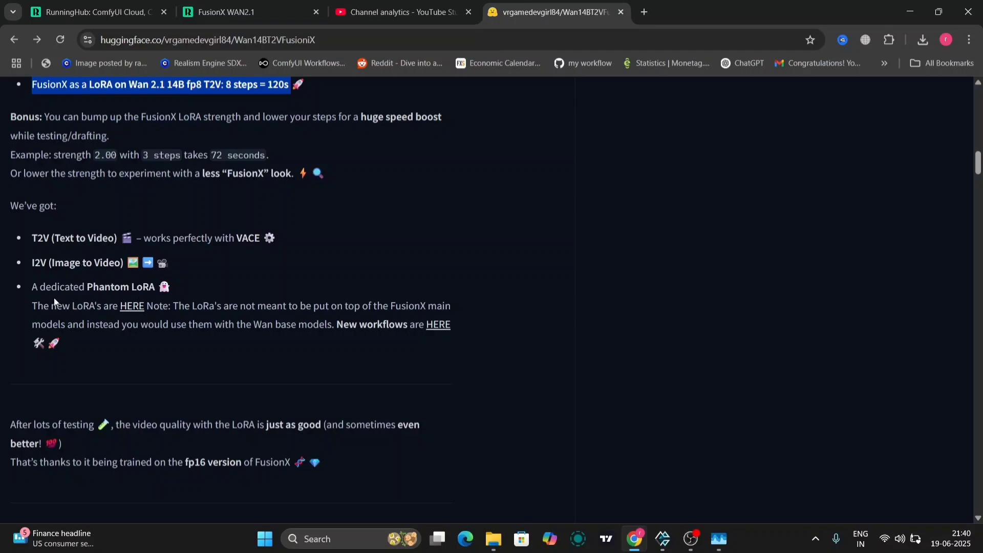
- Look at the new FusionX LoRAs folder, then view the ice dragon preview GIF full-size
click(132, 307)
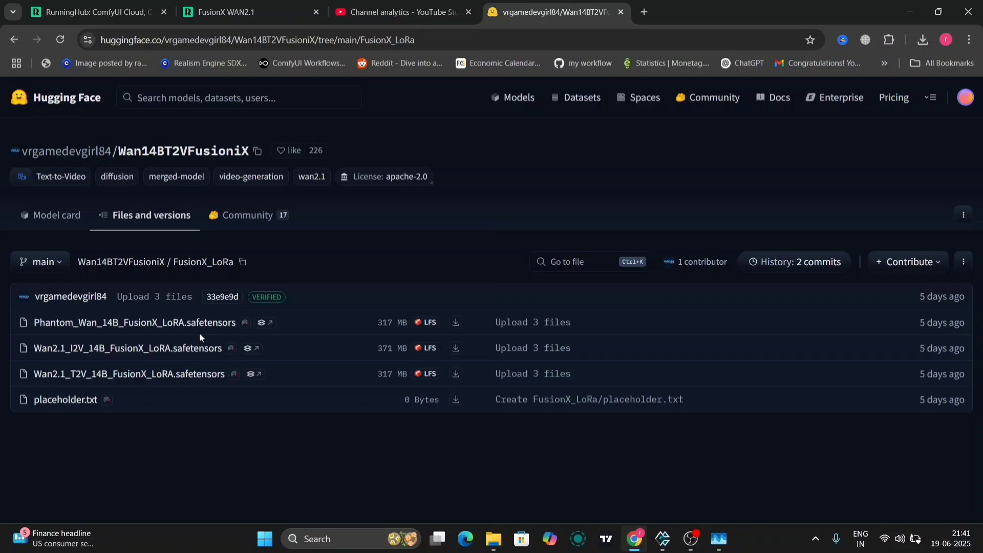
click(16, 47)
scroll(290, 420, down, 7)
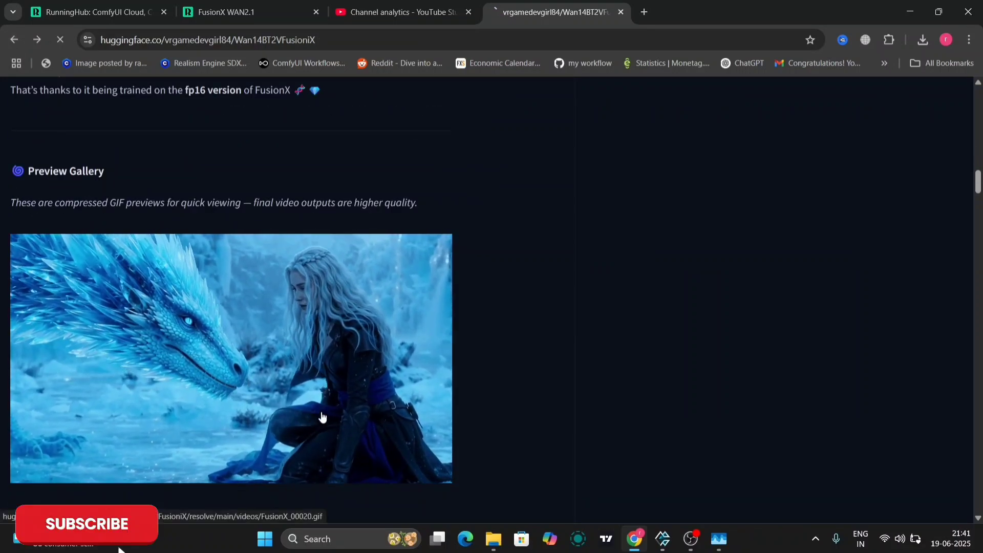
click(321, 413)
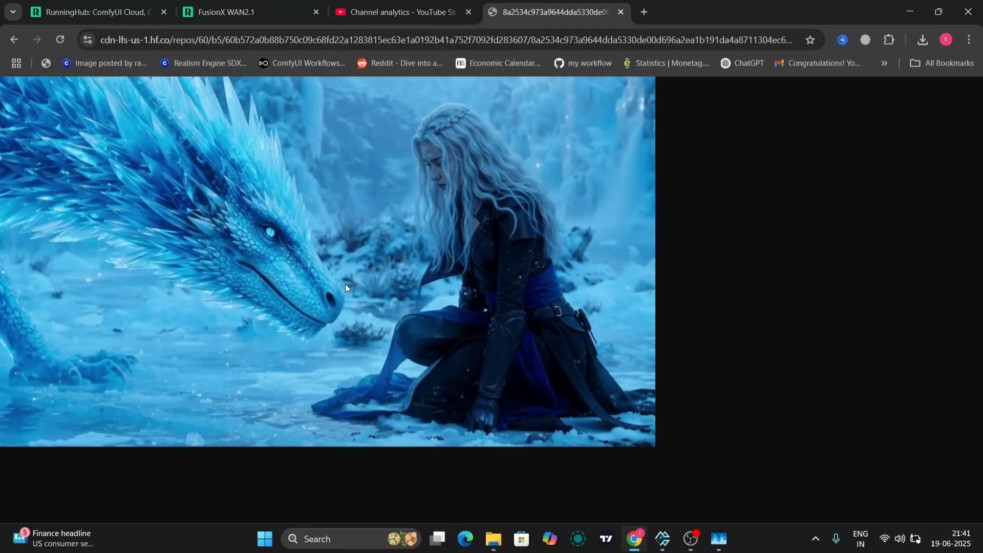
click(12, 39)
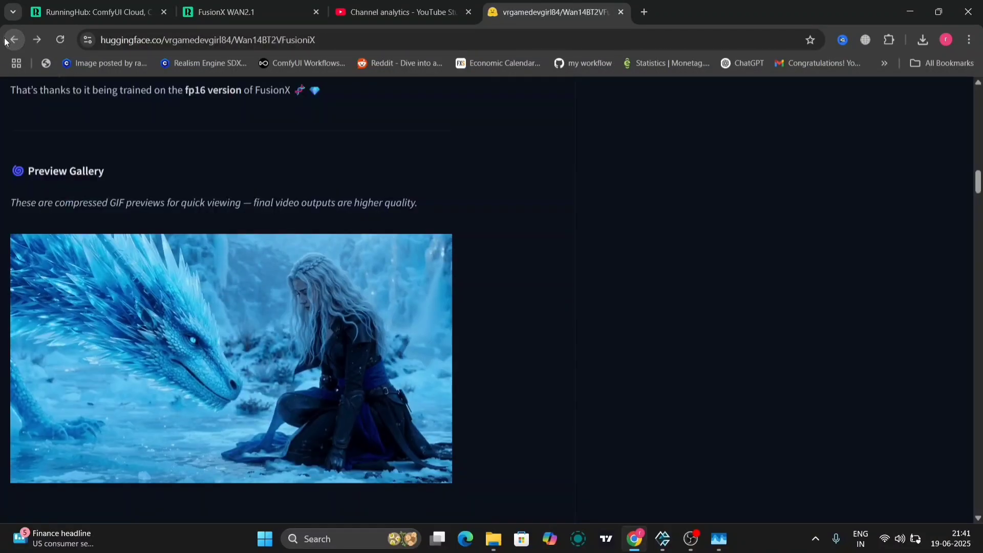
- Scroll the Preview Gallery to the owl-and-woman preview image and open it
scroll(268, 302, down, 6)
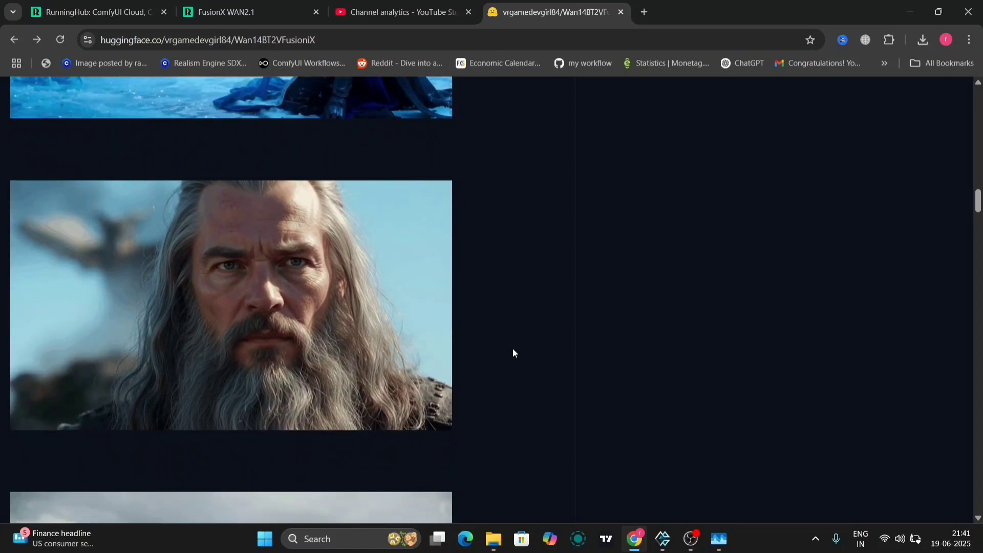
scroll(481, 427, down, 5)
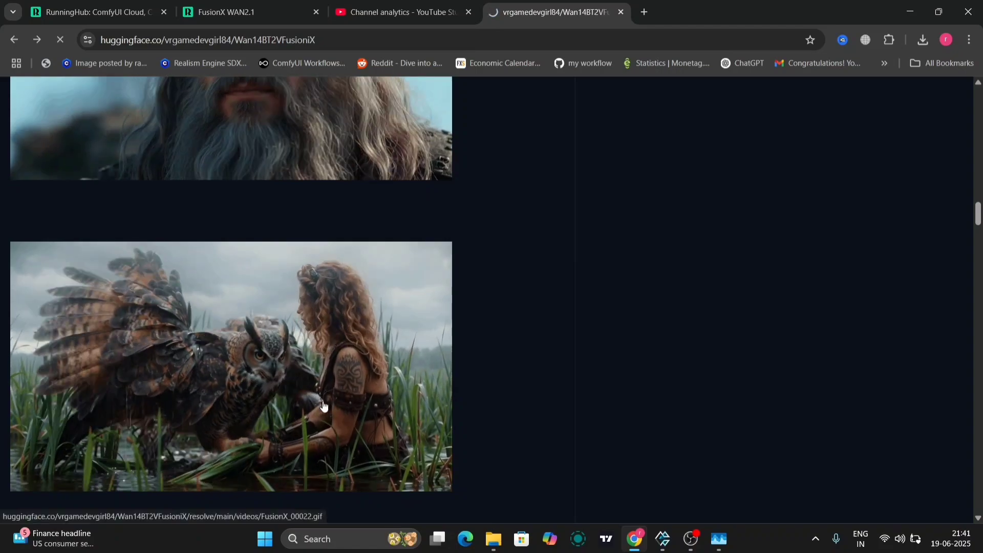
click(323, 401)
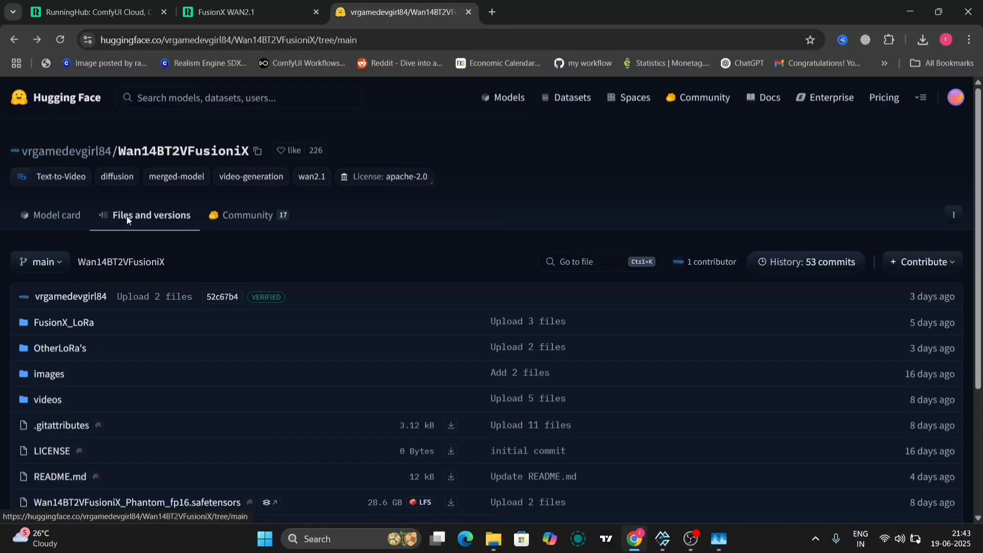
scroll(128, 389, down, 3)
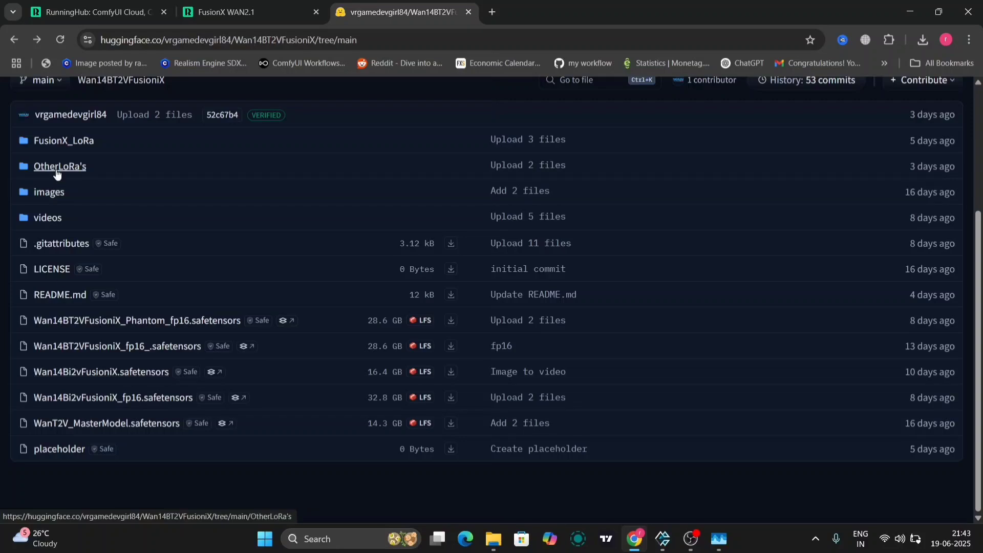
click(71, 141)
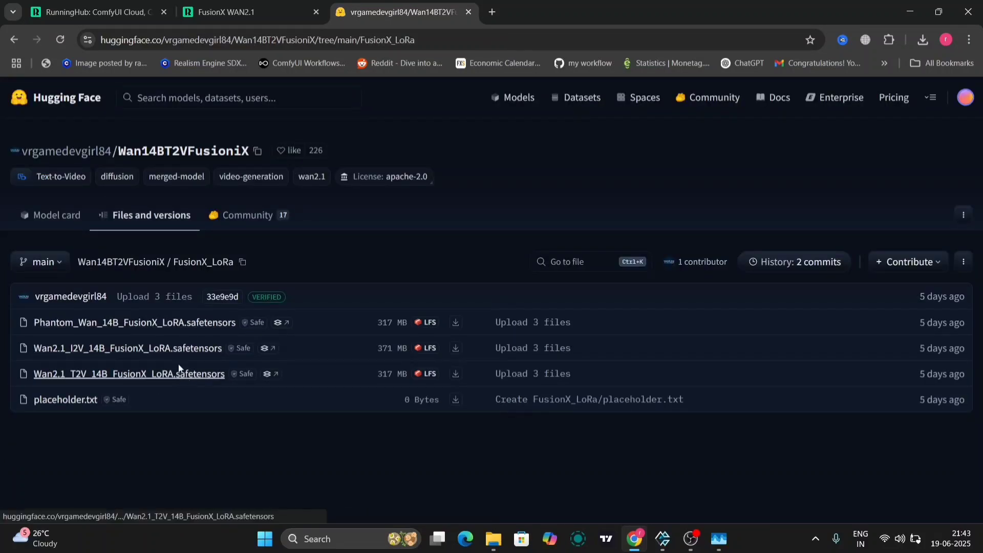
click(13, 39)
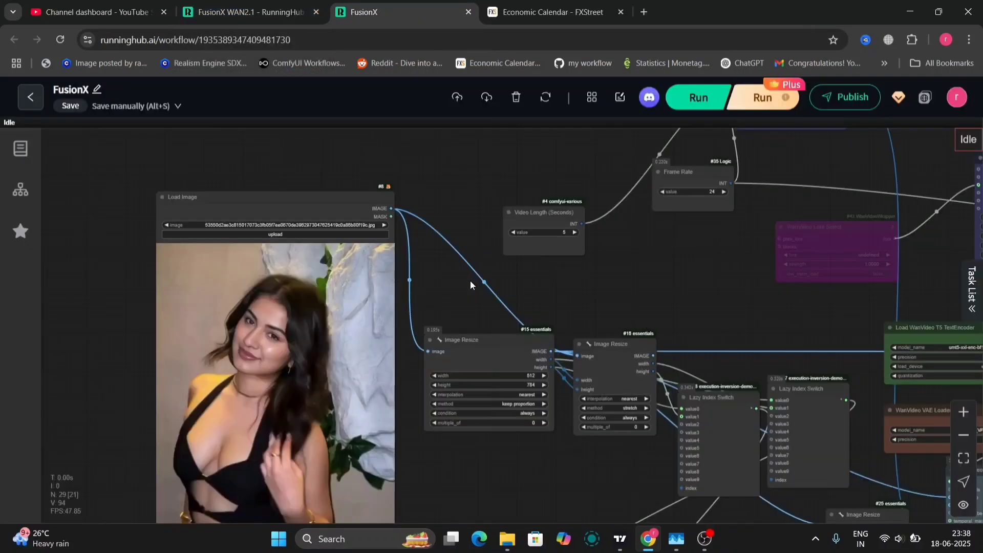
- Pan and zoom the canvas past the frame-rate and sampler nodes to center the Video Combine preview
drag(439, 292, 347, 221)
scroll(432, 329, up, 1)
scroll(432, 329, up, 5)
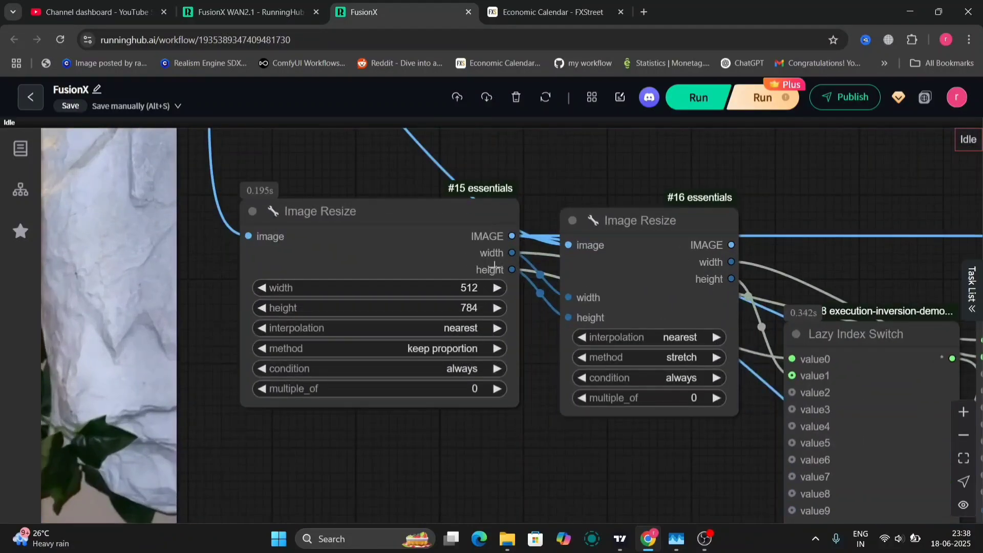
scroll(791, 245, down, 5)
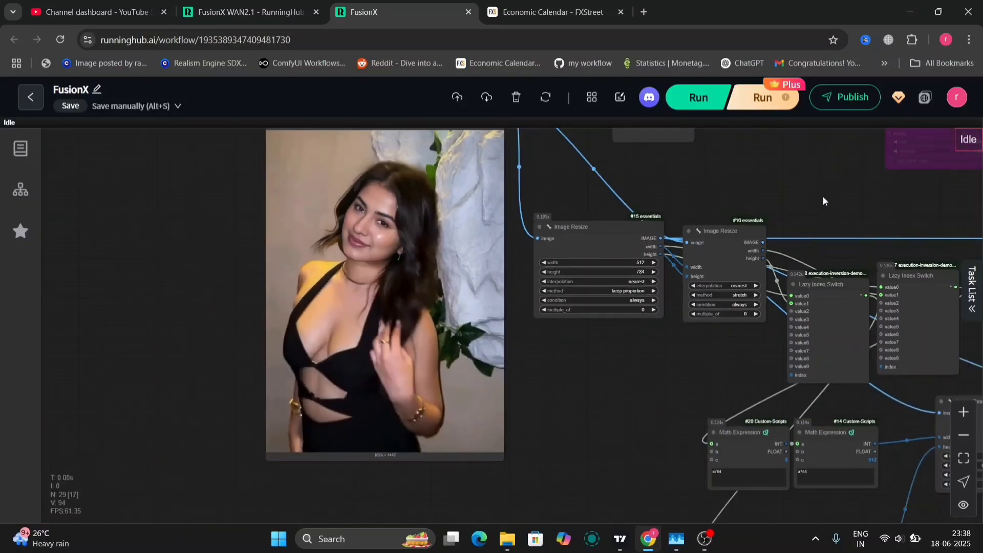
drag(808, 203, 519, 432)
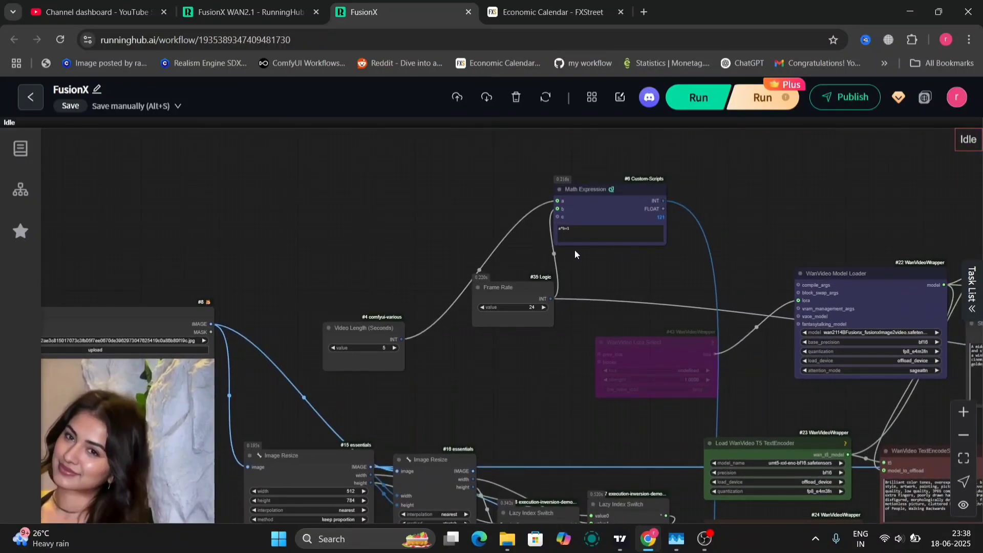
drag(678, 305, 332, 207)
drag(921, 297, 509, 261)
drag(691, 288, 218, 101)
scroll(256, 344, down, 5)
drag(256, 345, 260, 286)
- Download the generated clip with Save preview from the Video Combine node's context menu
scroll(330, 299, up, 1)
right_click(463, 328)
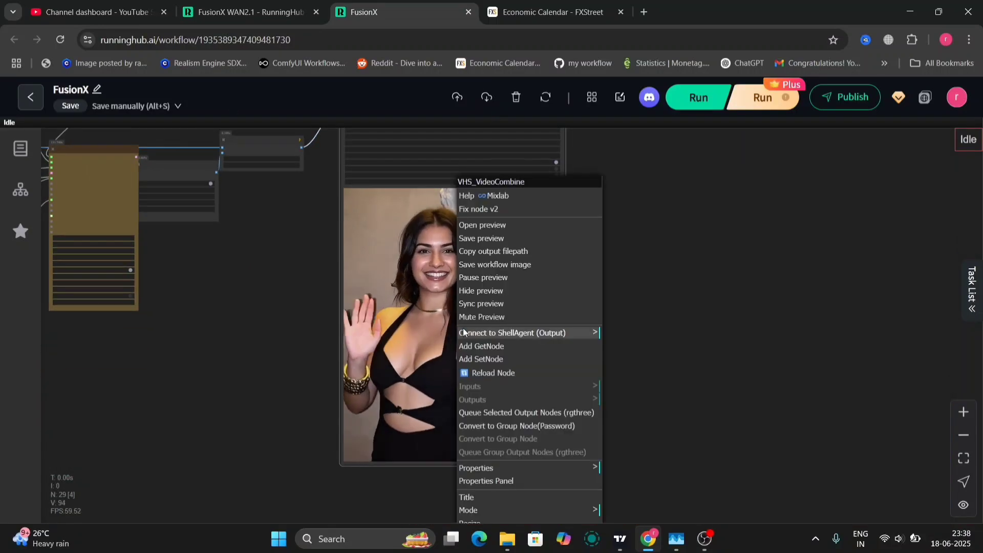
click(512, 260)
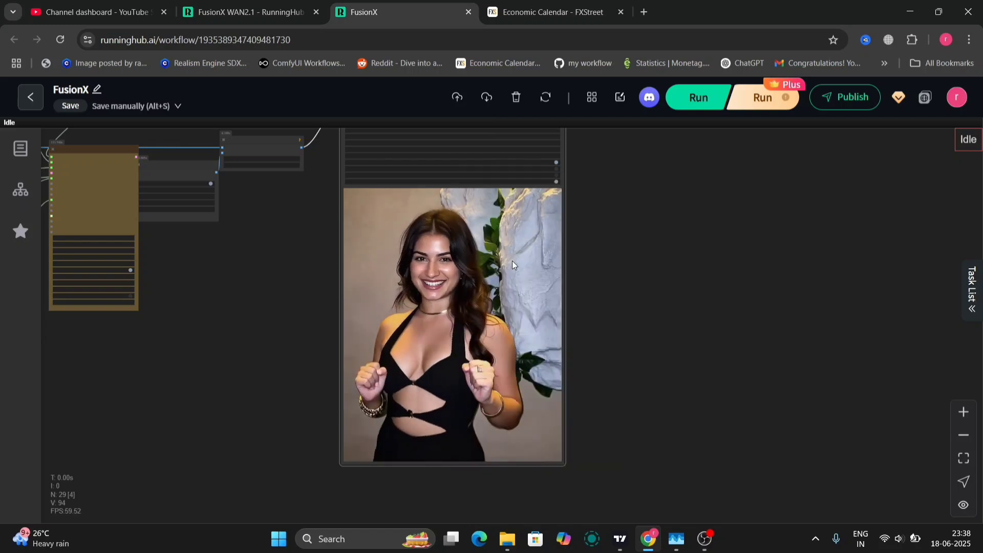
right_click(513, 260)
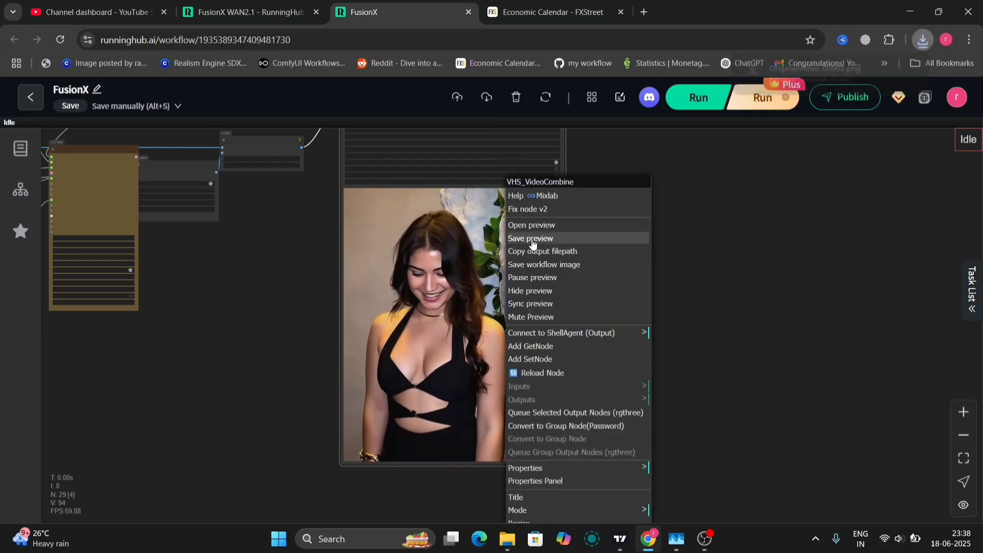
click(532, 239)
- Move the canvas over to the WanVideo Sampler node to inspect its settings
scroll(585, 285, up, 2)
drag(585, 282, 652, 254)
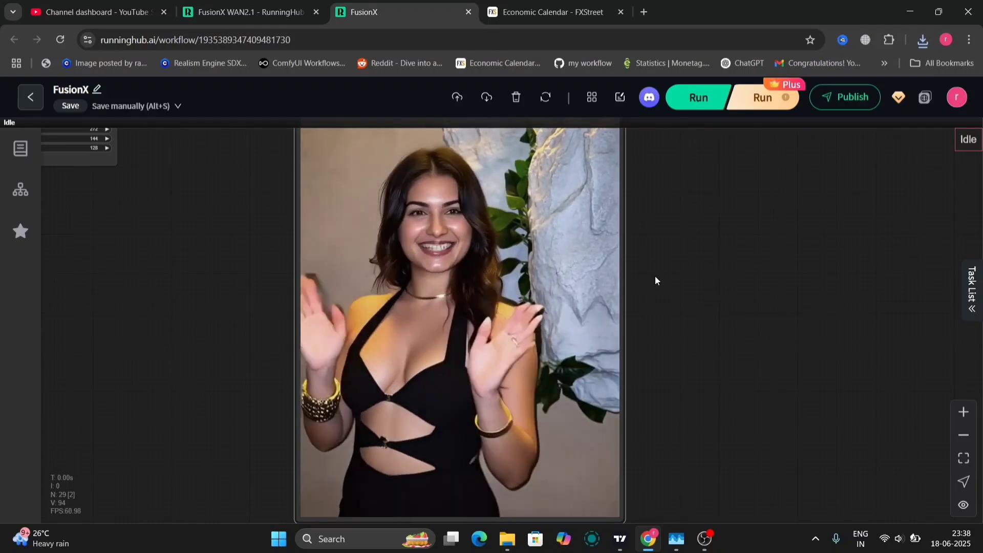
scroll(655, 275, down, 2)
scroll(656, 276, down, 2)
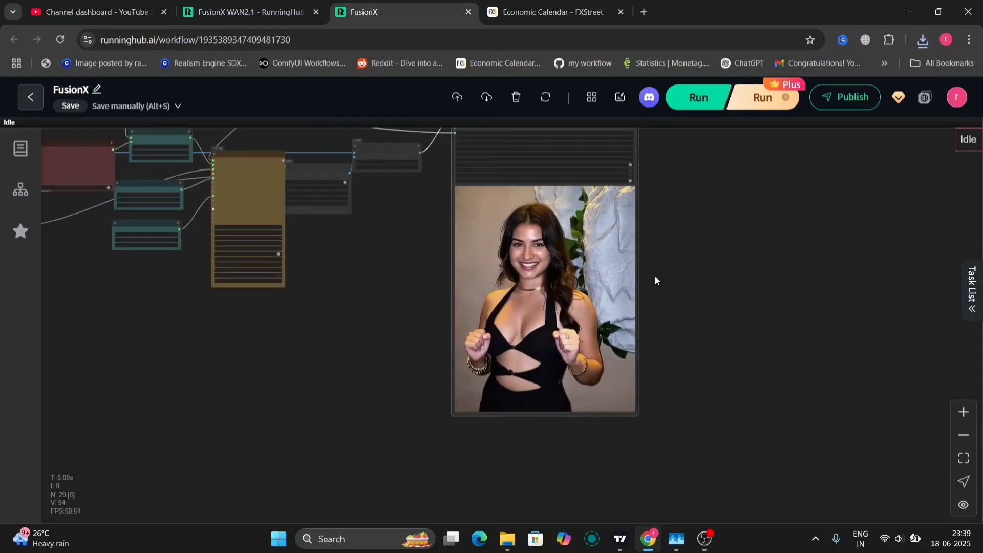
scroll(655, 276, up, 2)
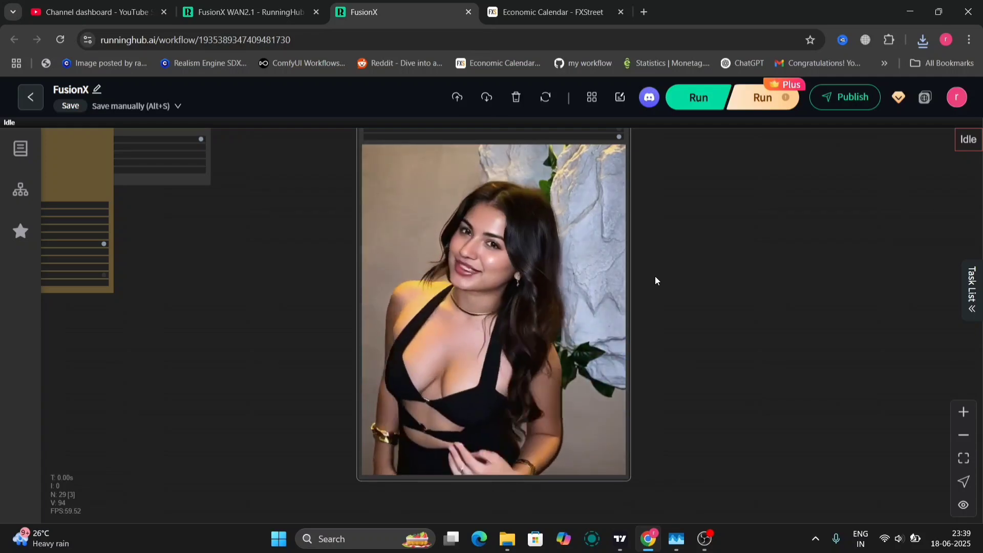
scroll(338, 402, left, 5)
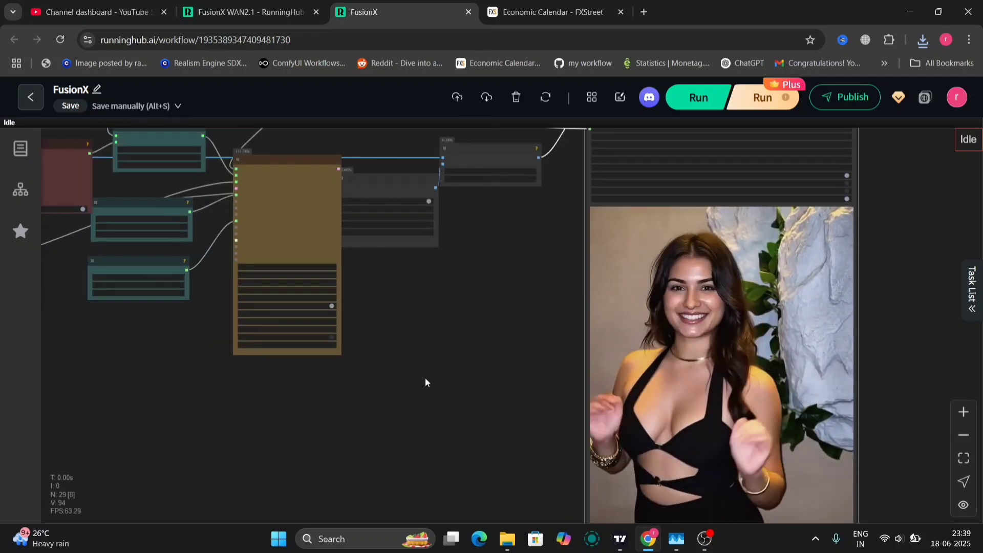
scroll(378, 314, up, 3)
drag(377, 309, 513, 343)
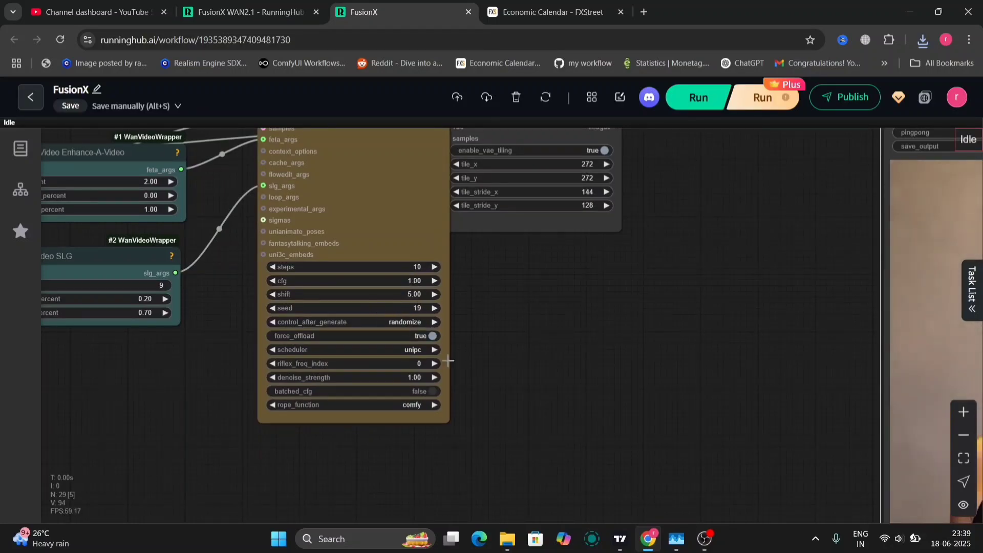
- Browse the nodes left of the sampler, including the prompt nodes
drag(519, 392, 757, 416)
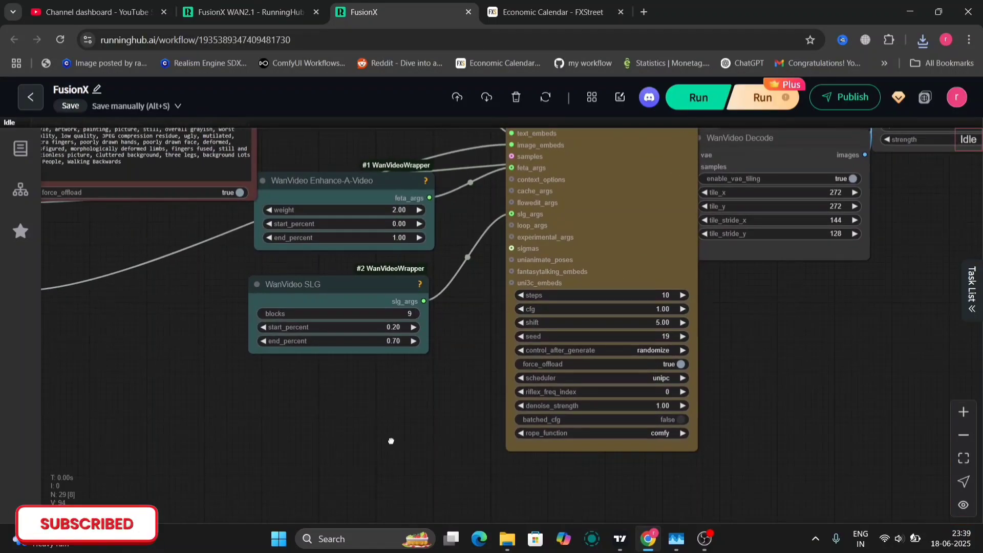
scroll(369, 400, left, 5)
scroll(369, 400, up, 2)
scroll(346, 358, left, 1)
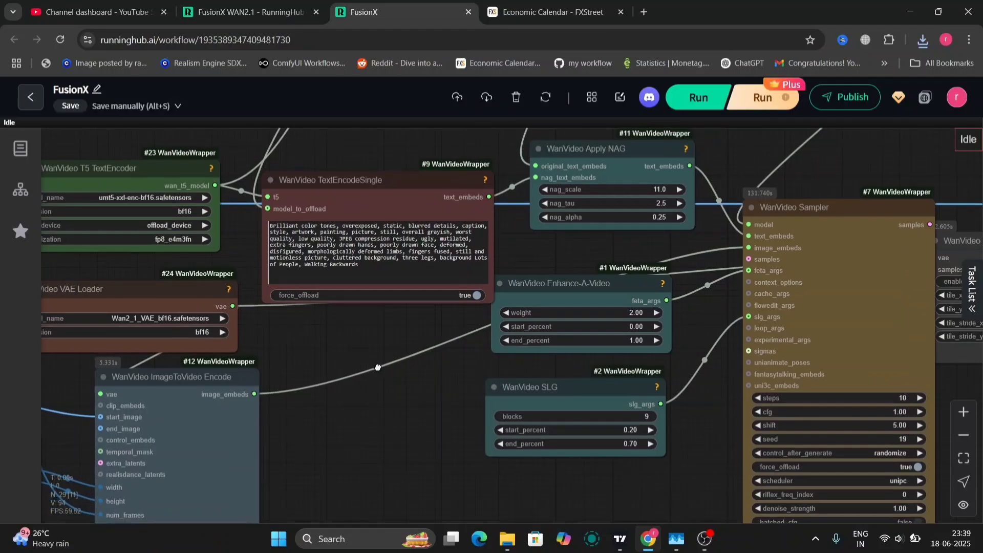
scroll(343, 348, down, 4)
scroll(338, 358, up, 5)
scroll(333, 379, right, 1)
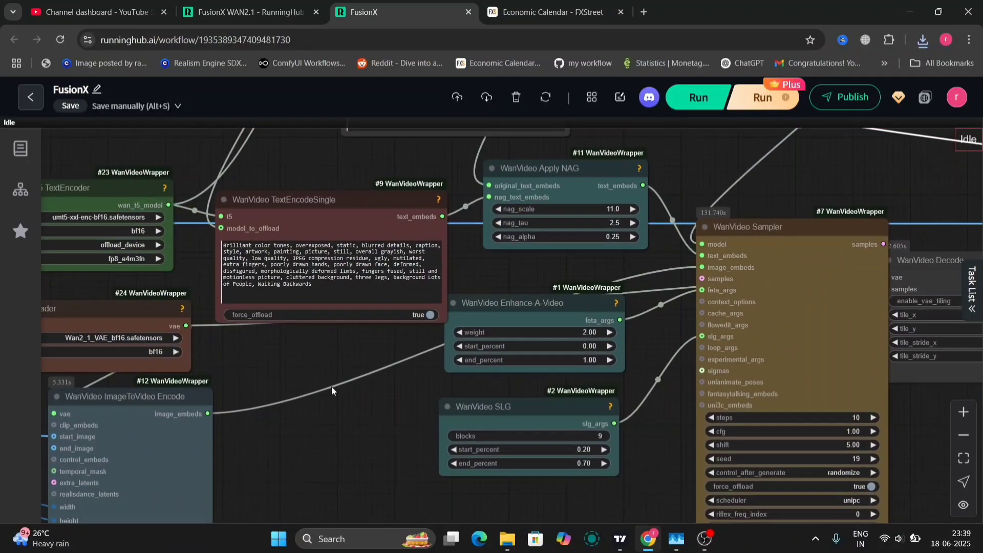
scroll(576, 309, left, 7)
scroll(576, 310, up, 3)
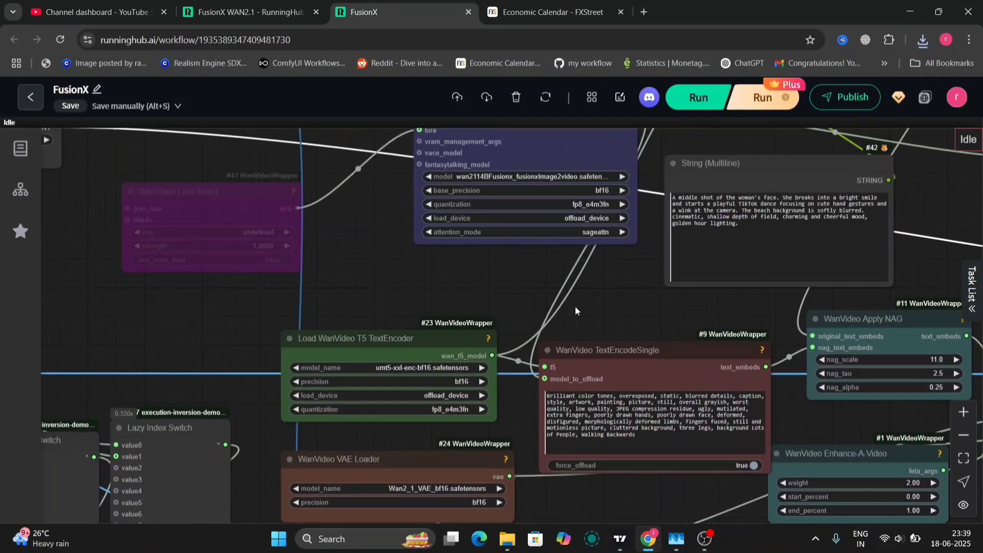
scroll(606, 283, right, 6)
scroll(607, 283, down, 3)
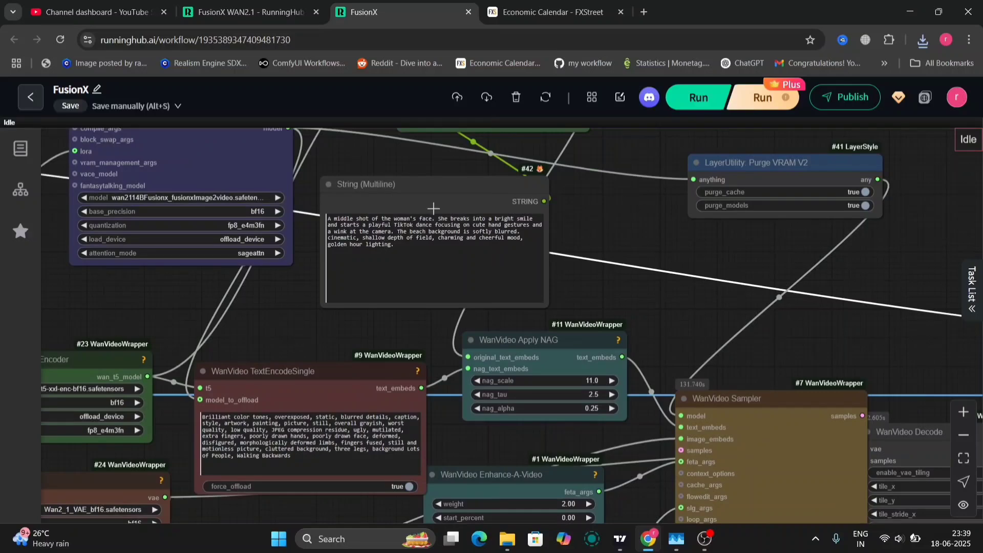
scroll(433, 208, up, 3)
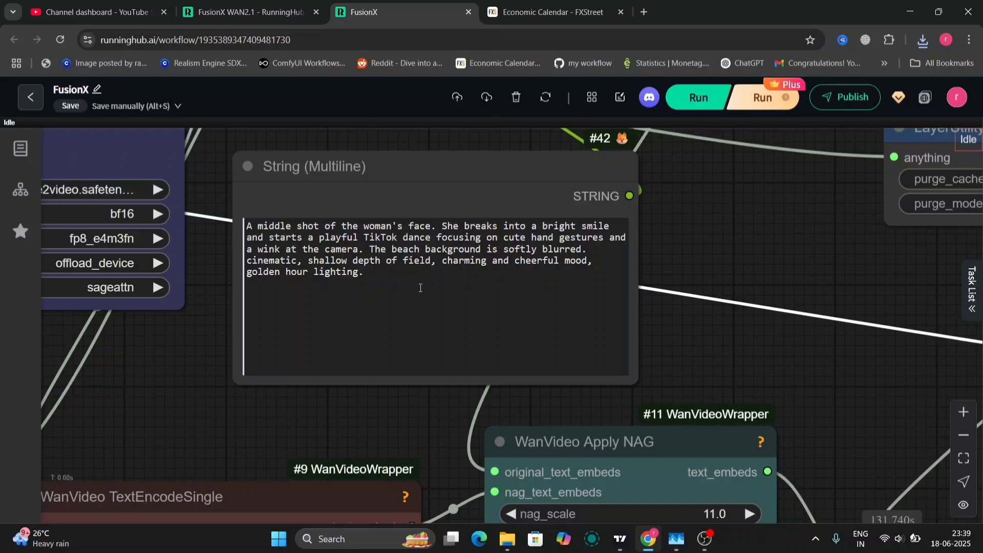
scroll(715, 333, down, 5)
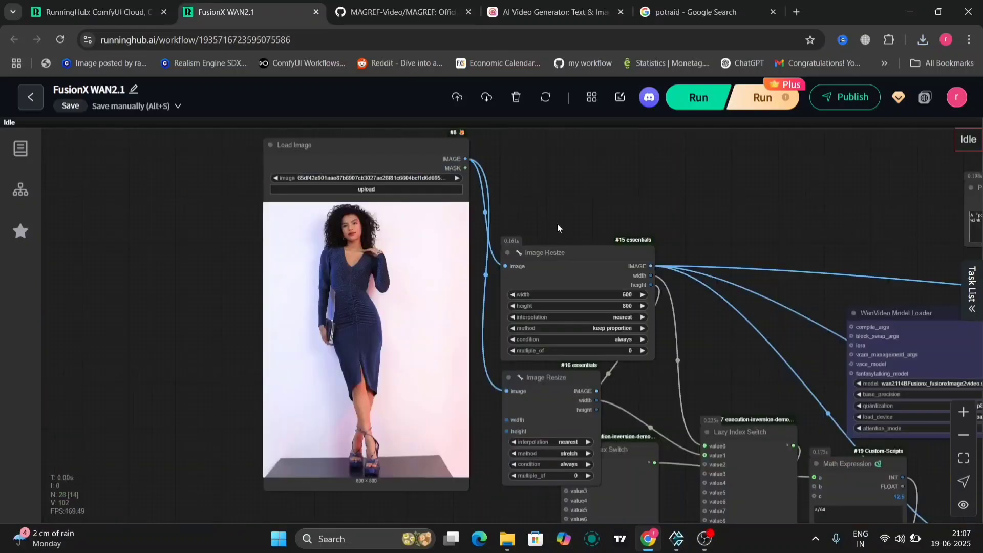
drag(763, 205, 490, 158)
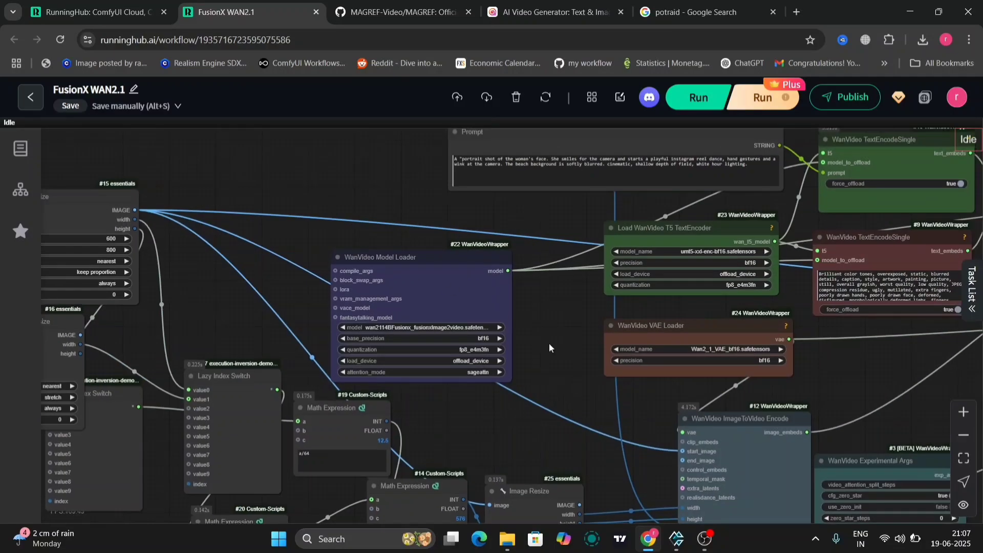
scroll(549, 343, up, 5)
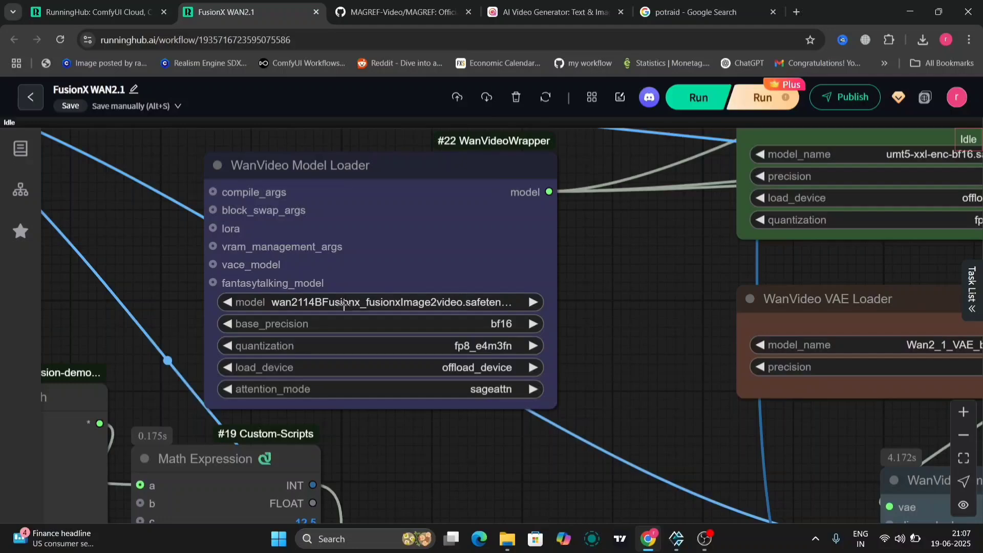
scroll(629, 238, up, 6)
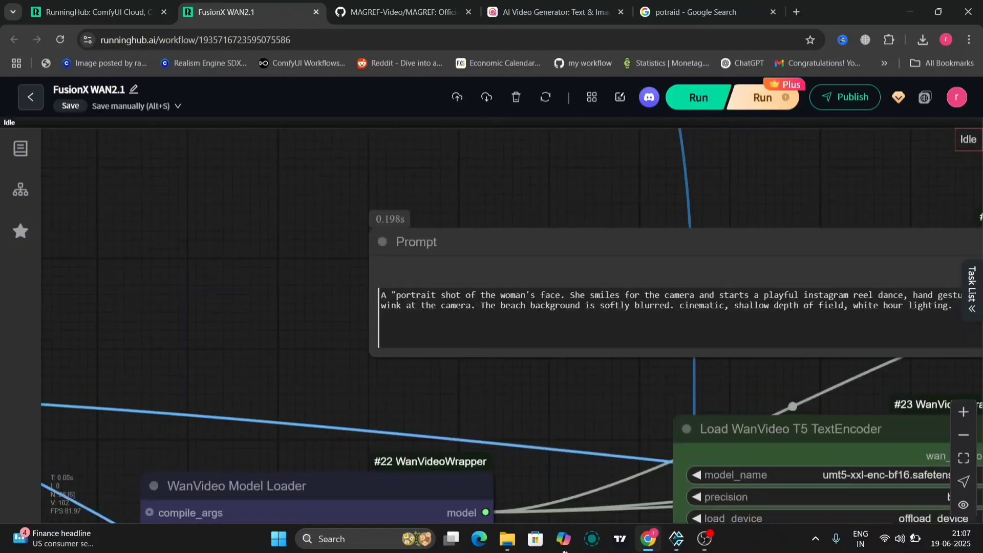
drag(525, 376, 235, 376)
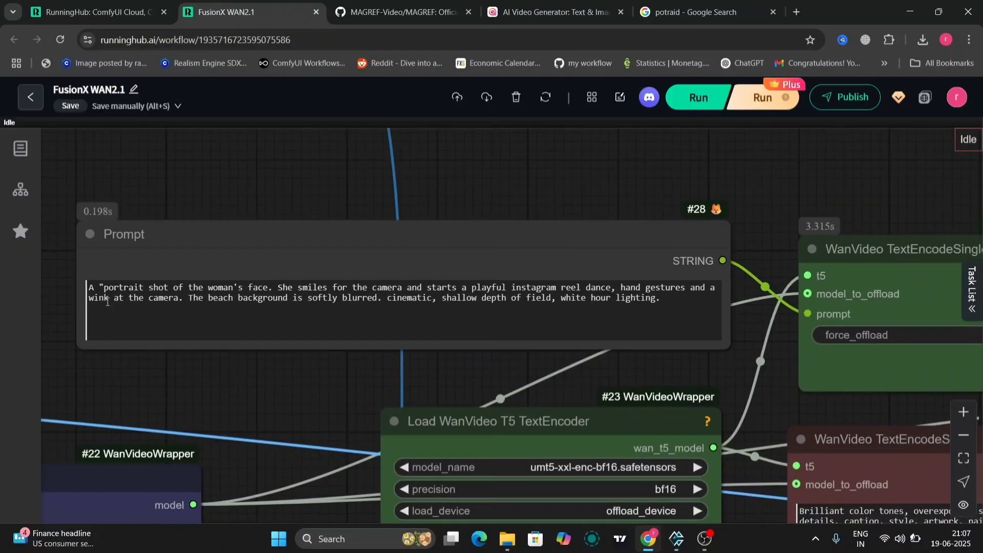
drag(96, 283, 242, 290)
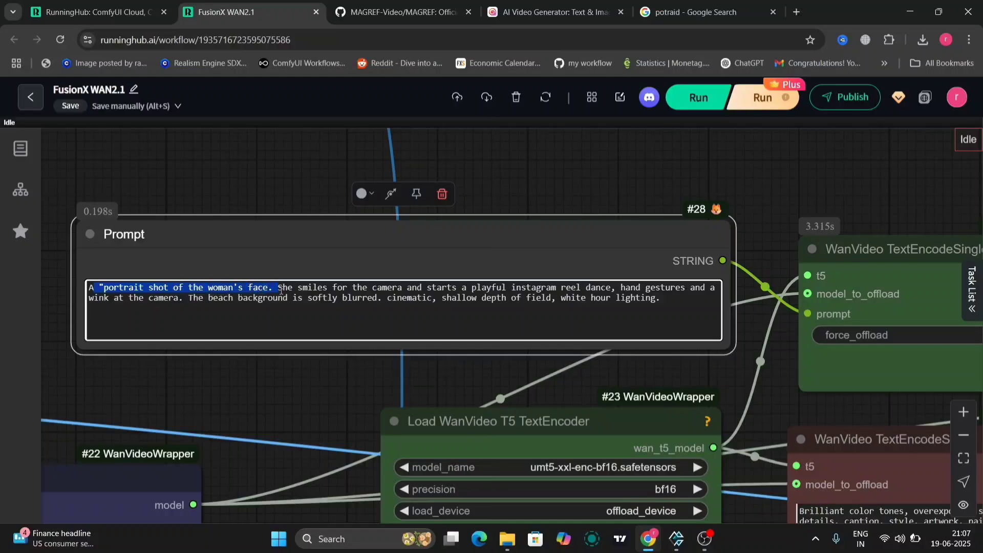
drag(303, 290, 683, 305)
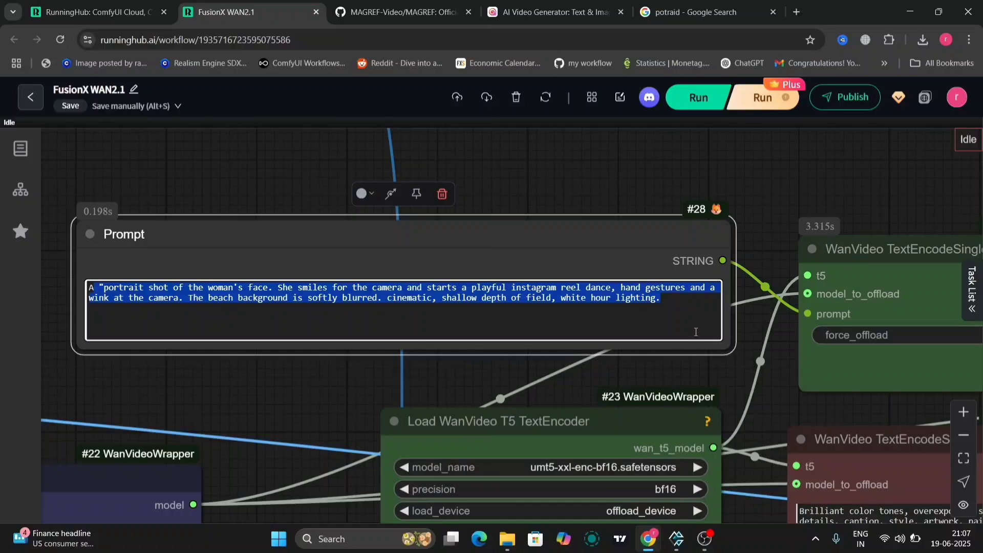
click(758, 380)
scroll(615, 333, down, 5)
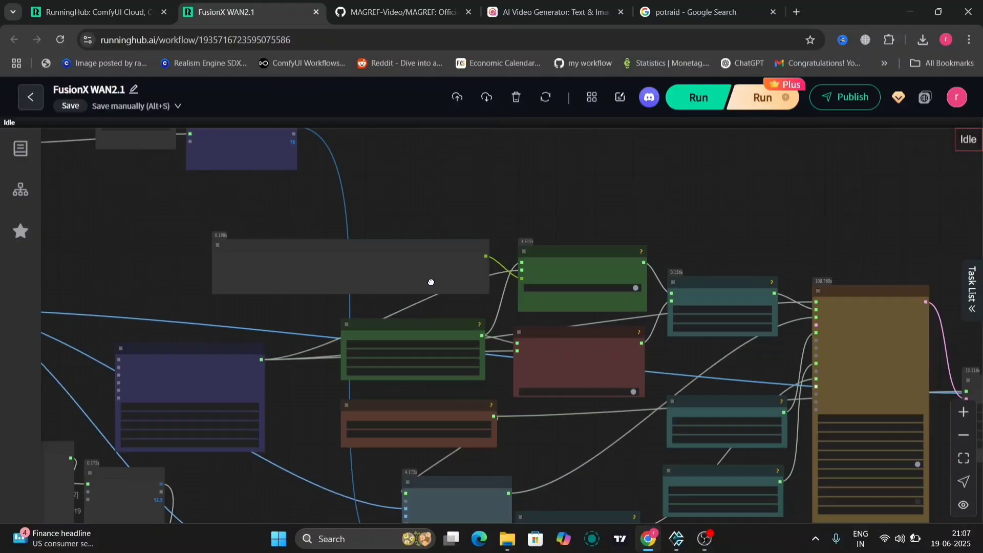
- Switch the WanVideo Sampler's control_after_generate from fixed to randomize
scroll(589, 307, up, 6)
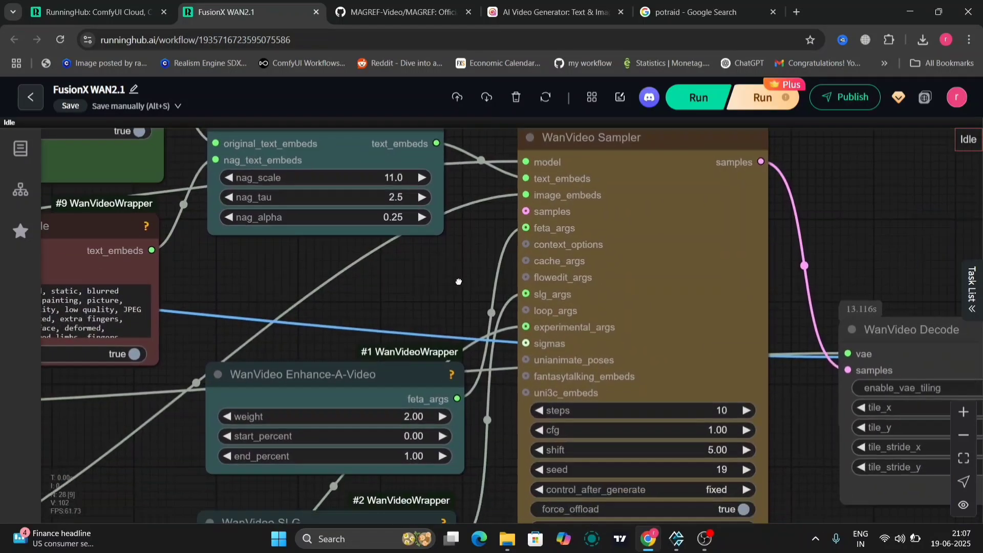
drag(459, 281, 384, 175)
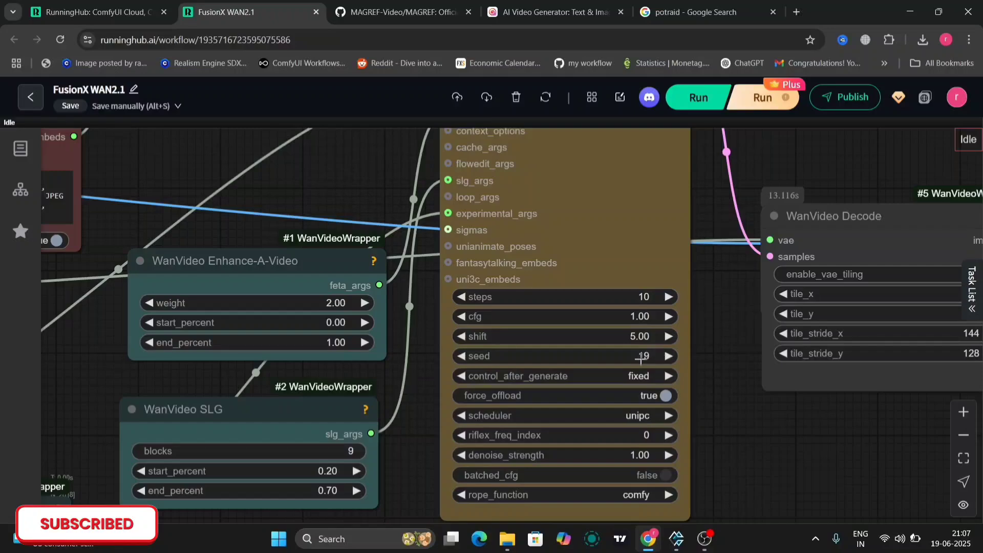
click(645, 381)
click(658, 421)
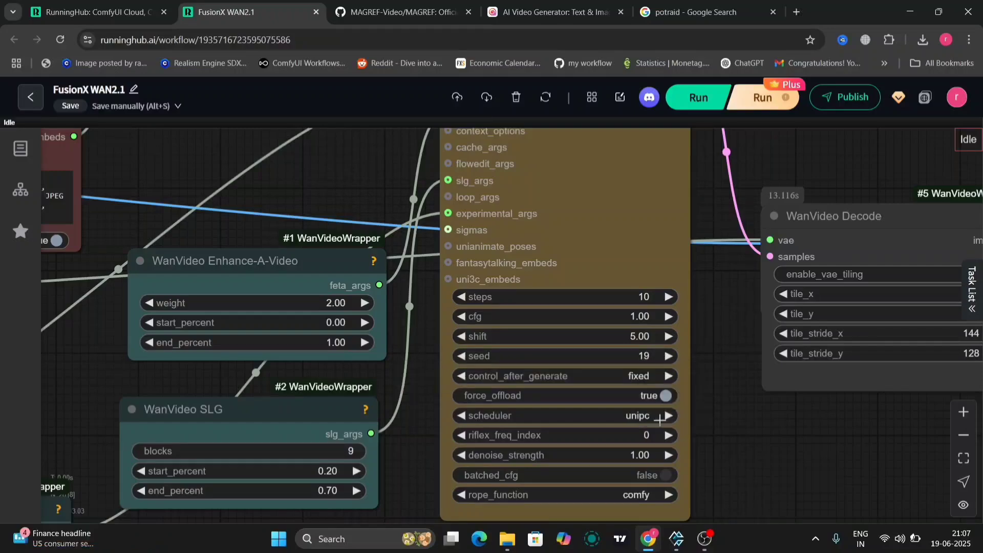
scroll(806, 453, down, 5)
drag(806, 453, 764, 210)
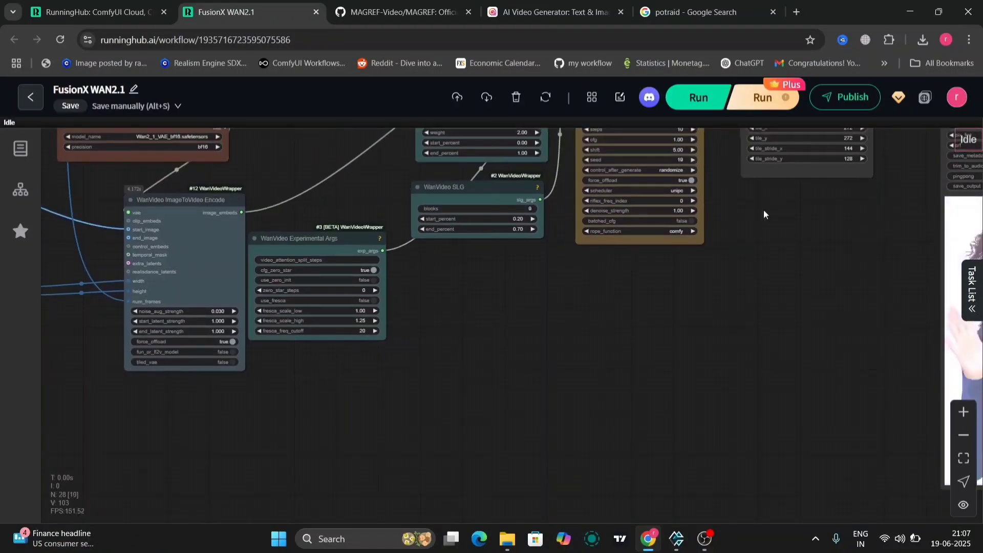
- Enlarge the Video Combine preview node and watch the full-body smiling clip
scroll(763, 210, up, 3)
drag(556, 206, 312, 203)
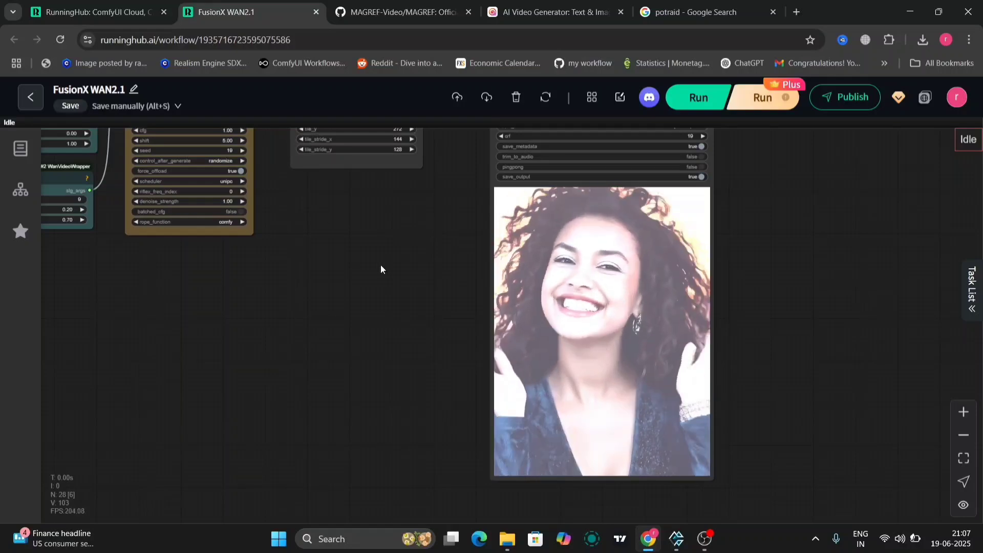
drag(365, 263, 318, 250)
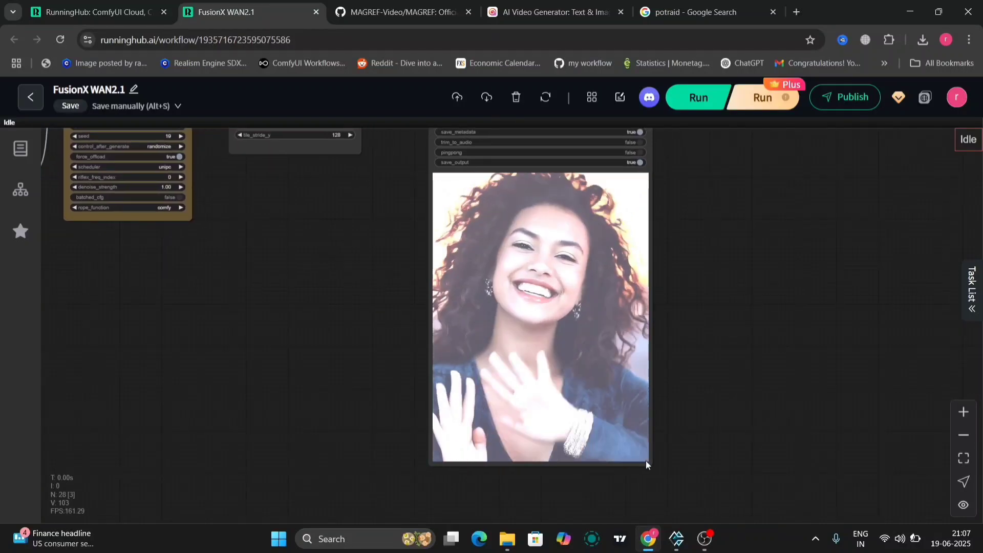
drag(649, 460, 714, 467)
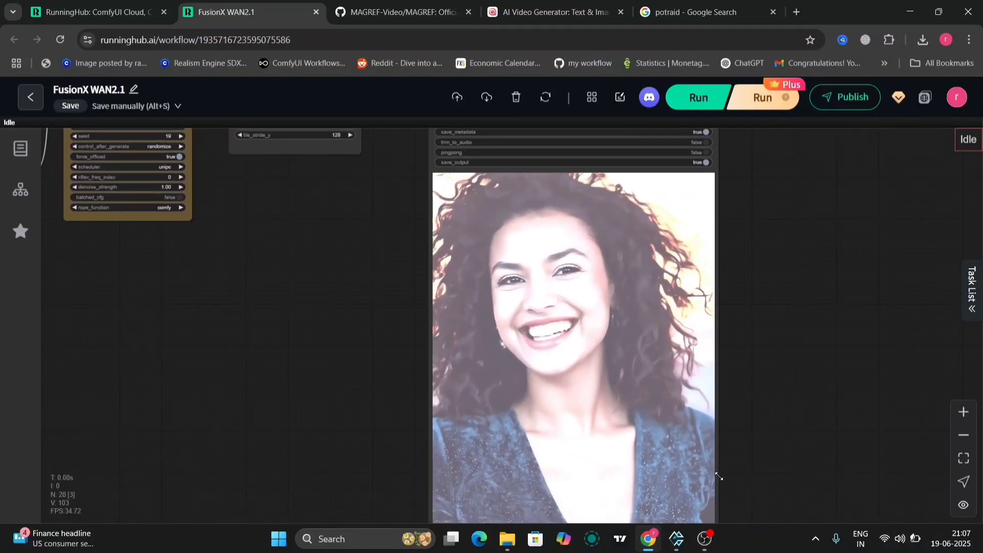
drag(779, 428, 778, 397)
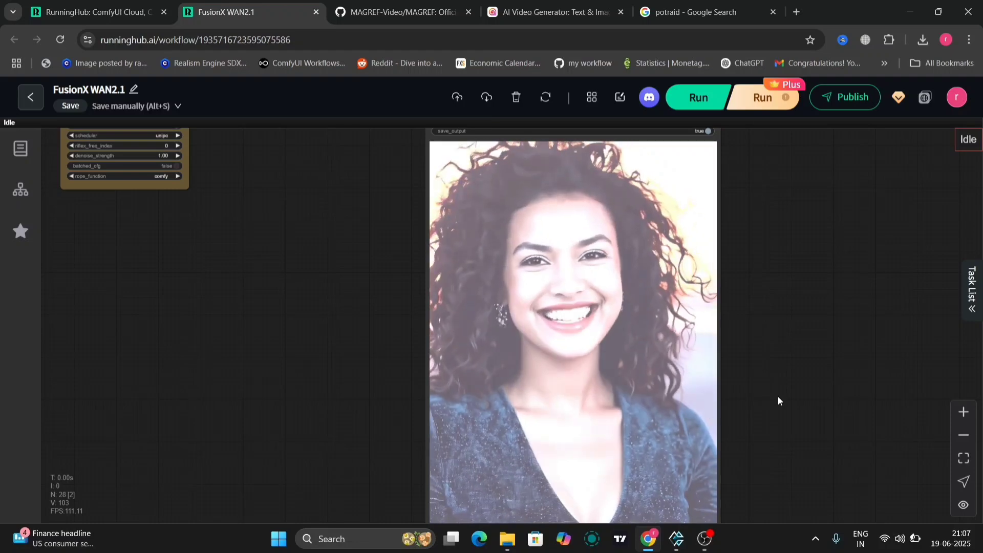
scroll(779, 396, down, 6)
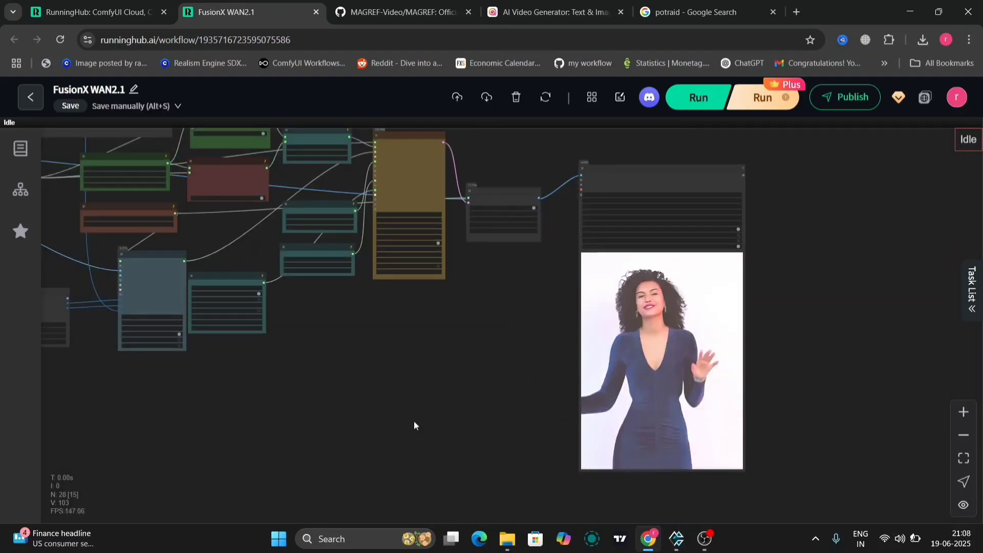
- Pan back to the Load Image and Image Resize nodes on the left
drag(410, 425, 681, 439)
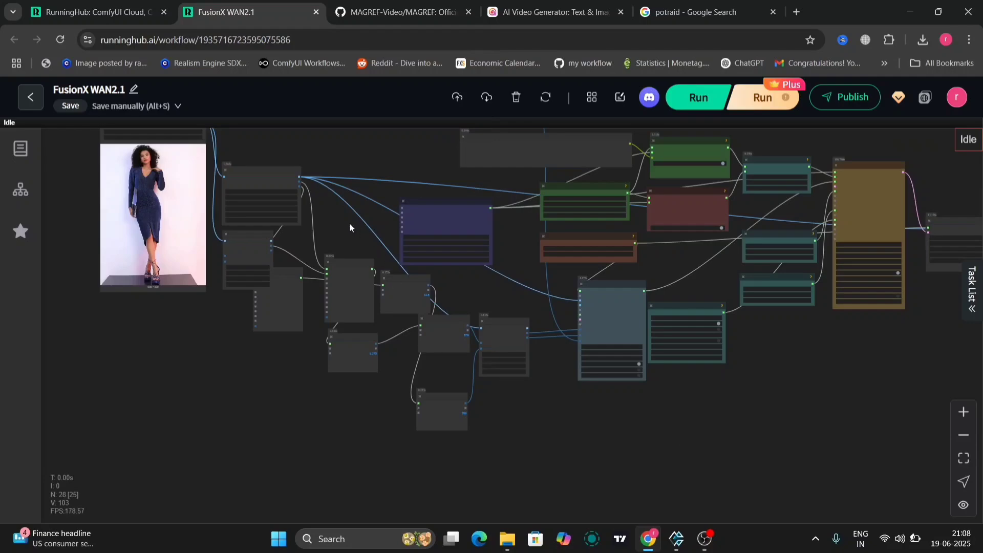
drag(349, 223, 686, 351)
scroll(589, 275, up, 8)
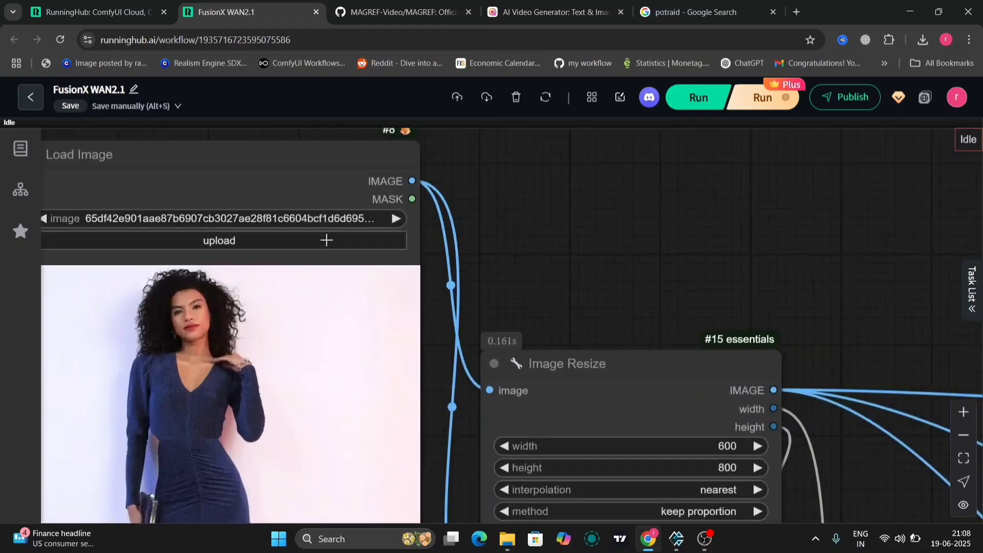
- Upload the red-haired woman-in-glasses photo from the photos aiverse folder into Load Image
click(326, 239)
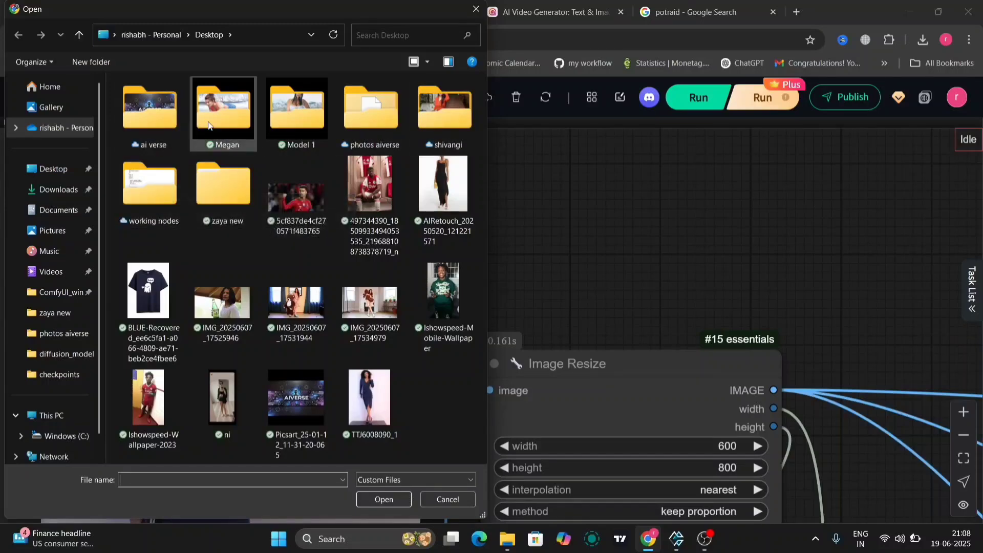
double_click(352, 121)
scroll(339, 325, down, 20)
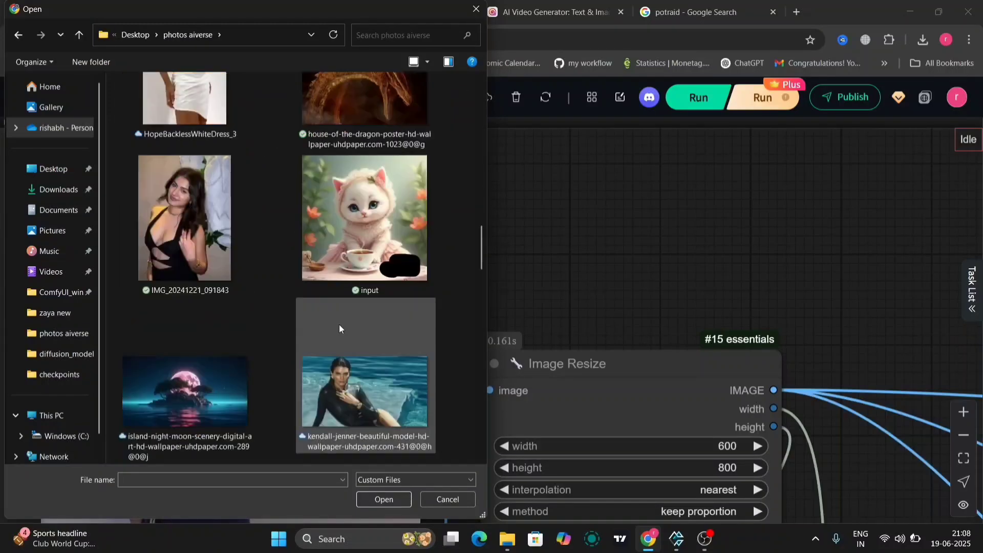
scroll(339, 324, down, 3)
double_click(161, 227)
scroll(487, 135, down, 2)
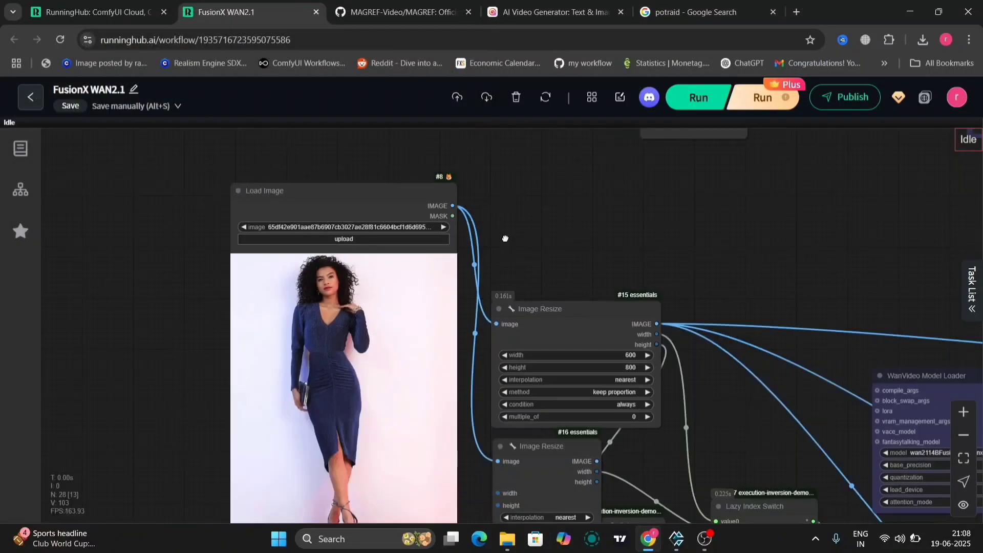
drag(504, 236, 487, 135)
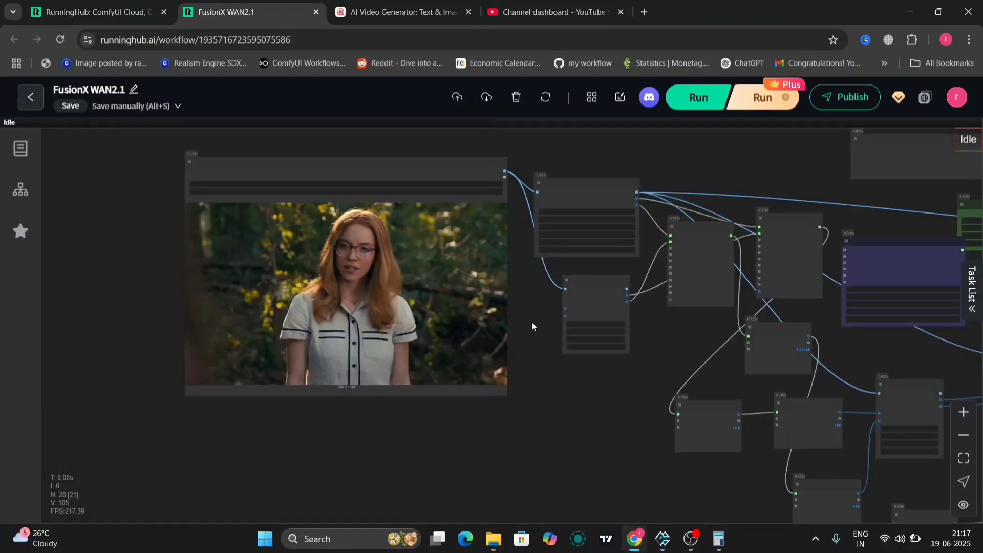
scroll(520, 322, up, 5)
drag(579, 333, 716, 351)
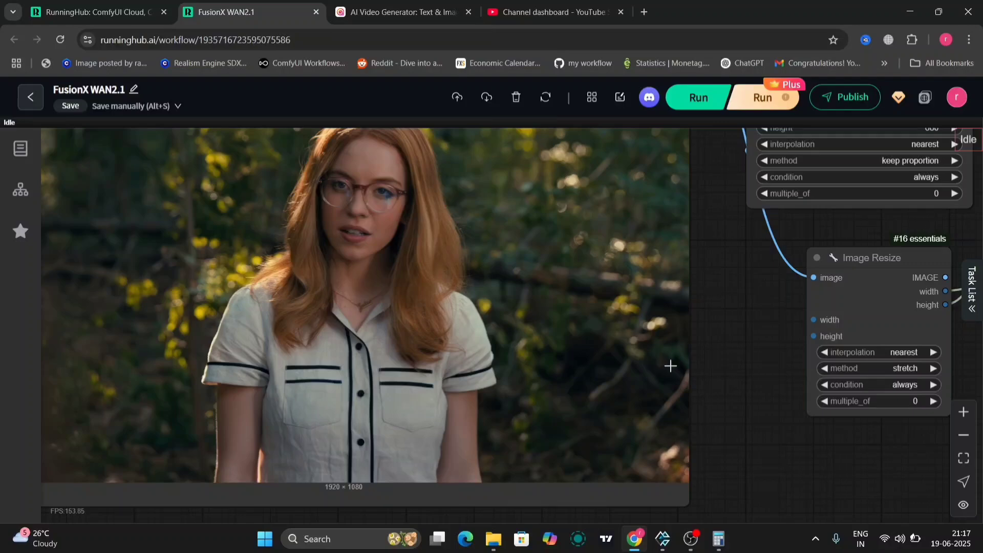
scroll(706, 364, down, 5)
drag(707, 366, 207, 436)
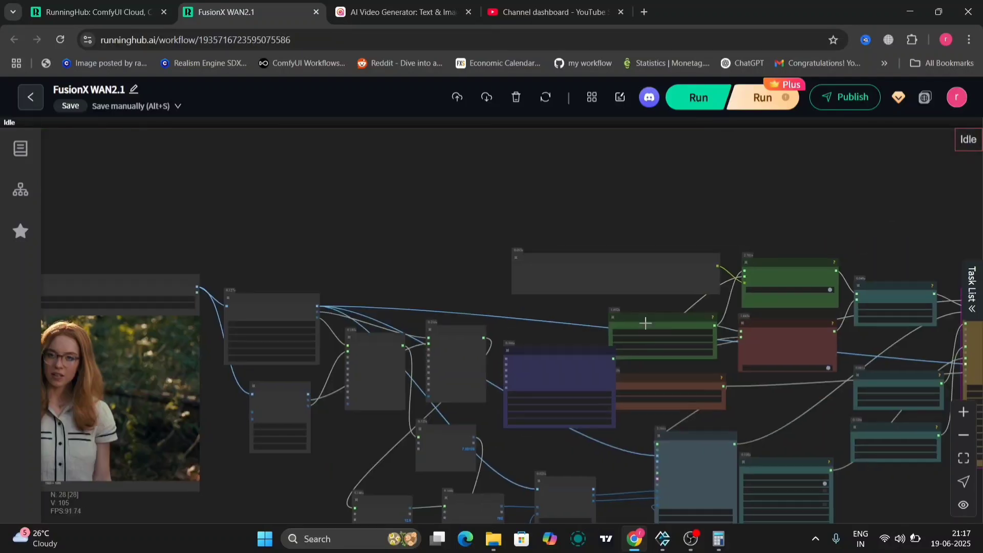
scroll(644, 307, up, 5)
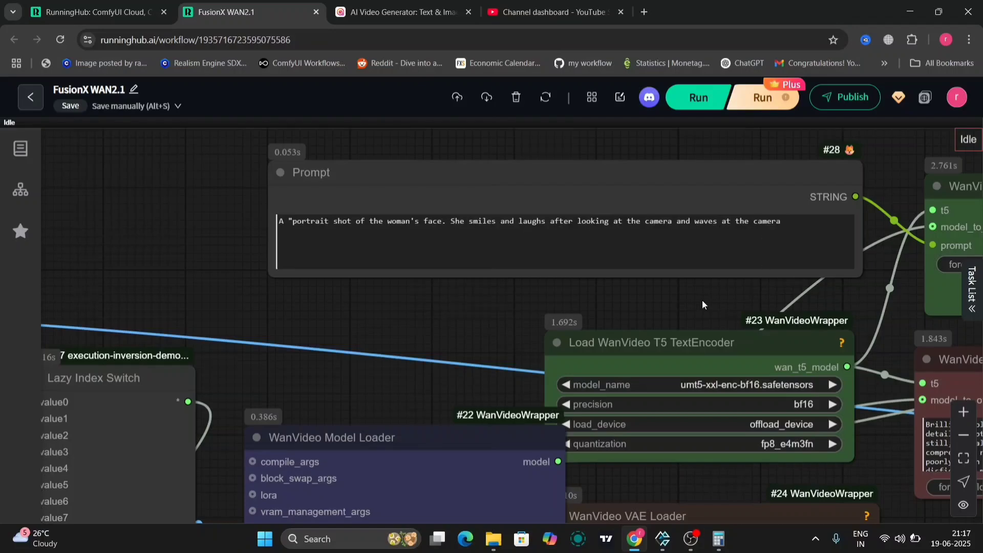
scroll(702, 300, down, 1)
drag(702, 300, 562, 299)
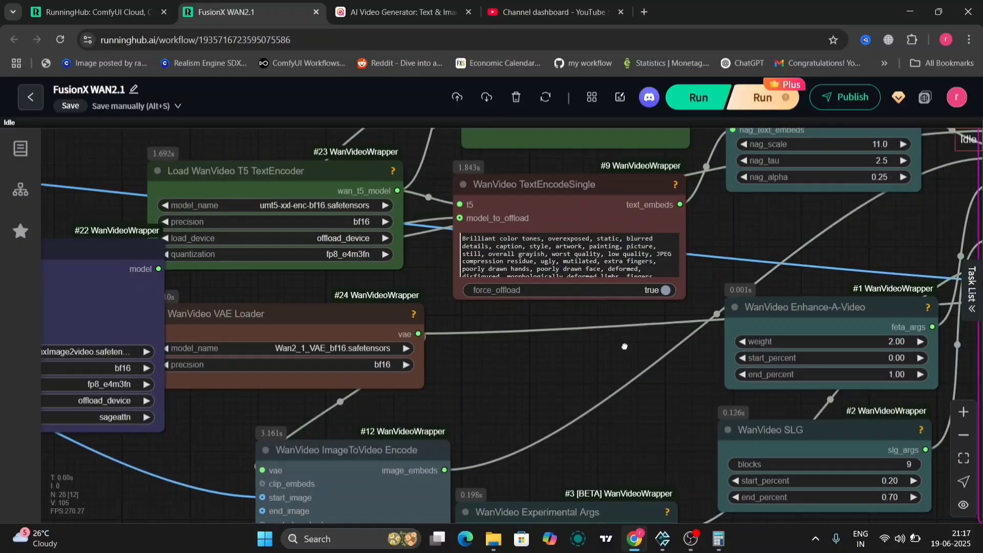
drag(624, 347, 131, 191)
scroll(749, 308, left, 3)
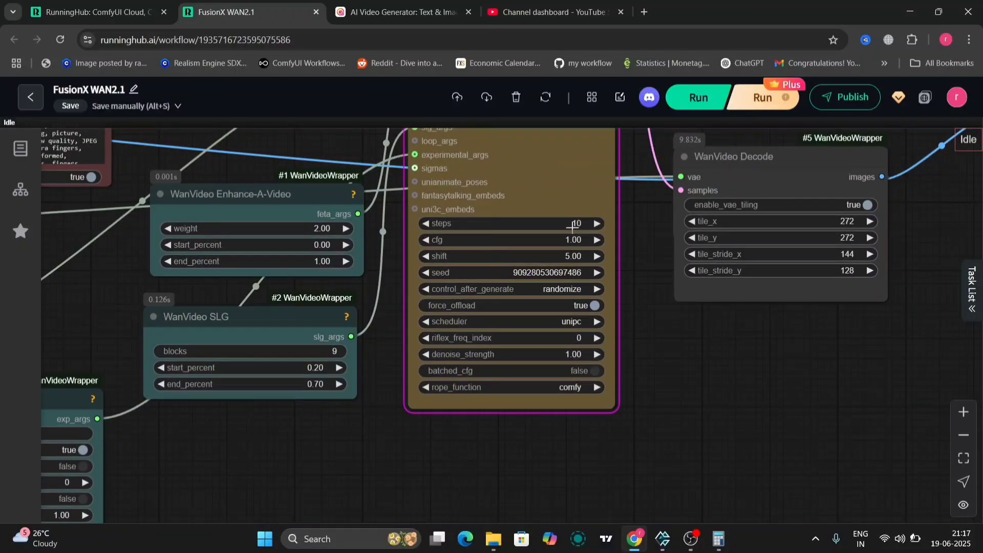
- Pan to the Video Combine preview and zoom in on the red-haired woman smiling and waving
drag(746, 447, 138, 299)
scroll(619, 461, down, 5)
scroll(292, 323, up, 5)
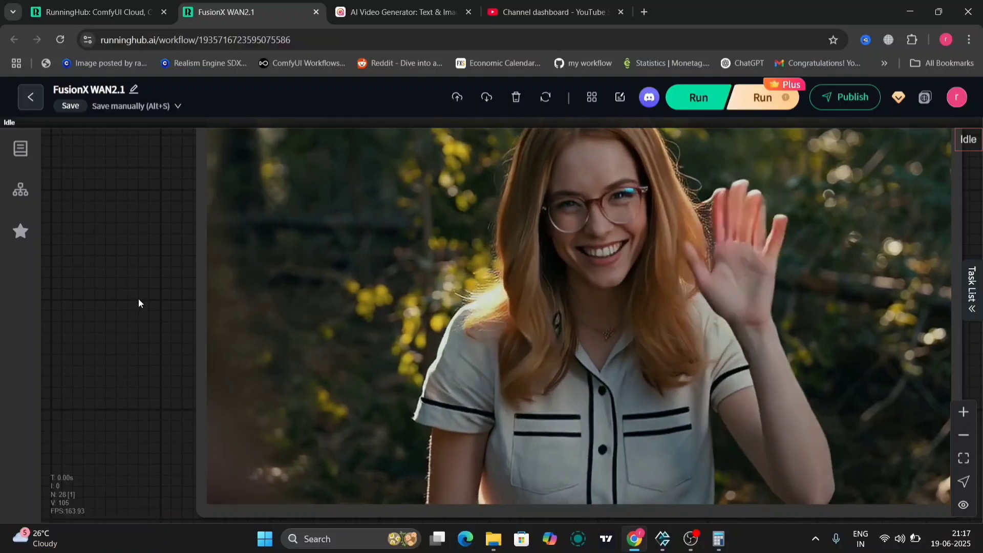
scroll(138, 299, down, 3)
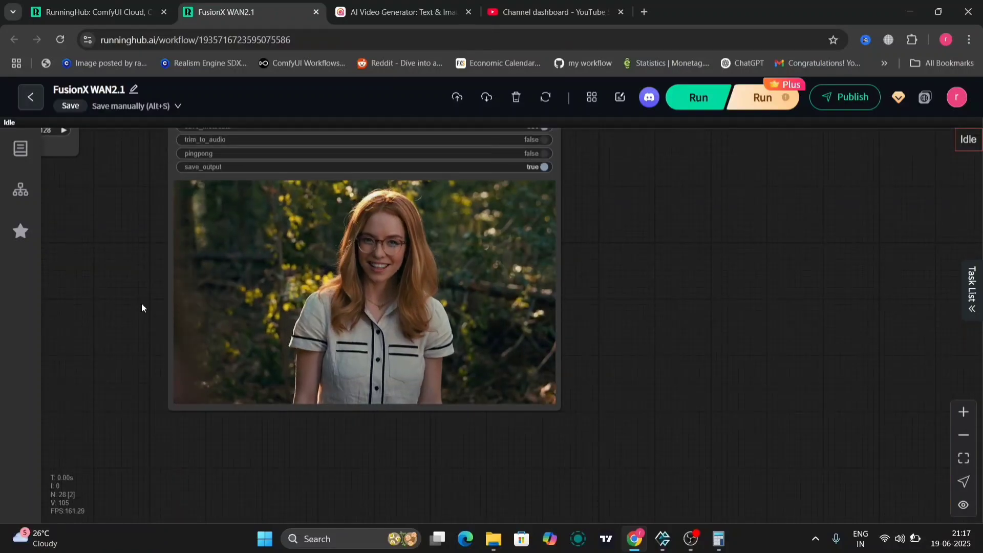